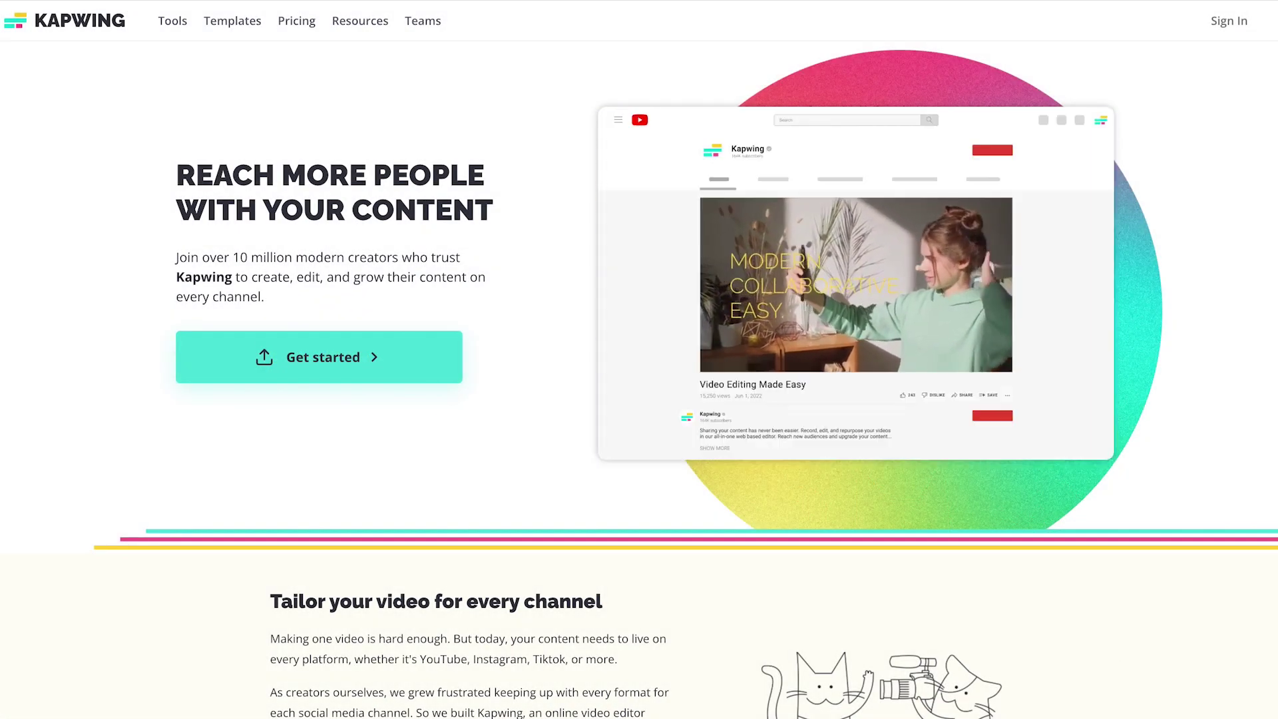
Sign in to Kapwing with a Google account and reach the Example Workspace dashboard.
left_click(329, 365)
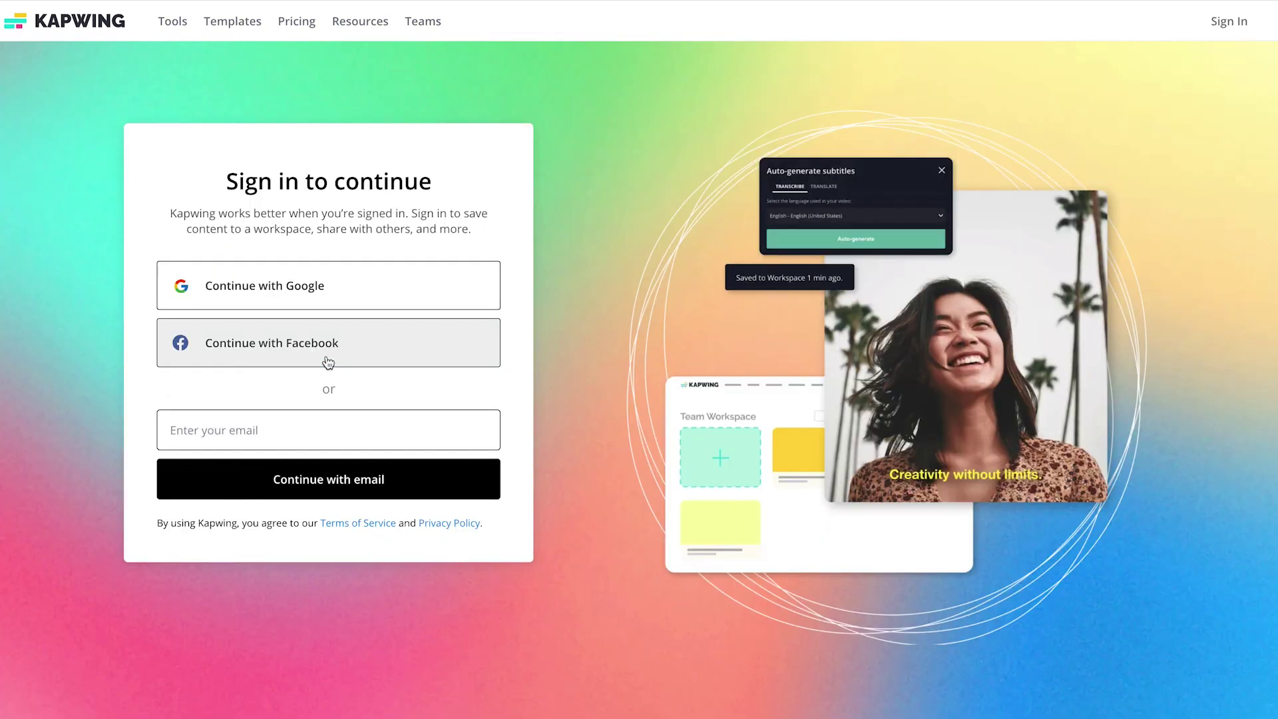
left_click(309, 286)
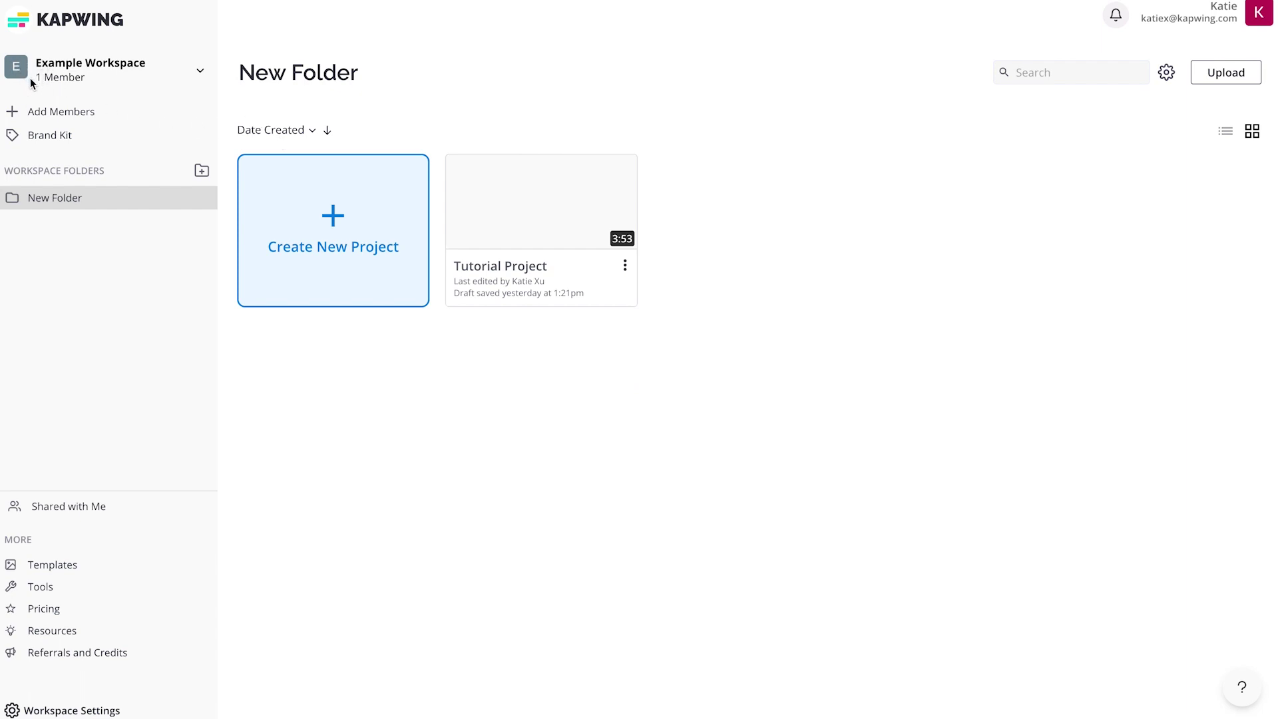
scroll(30, 78, "down", 1)
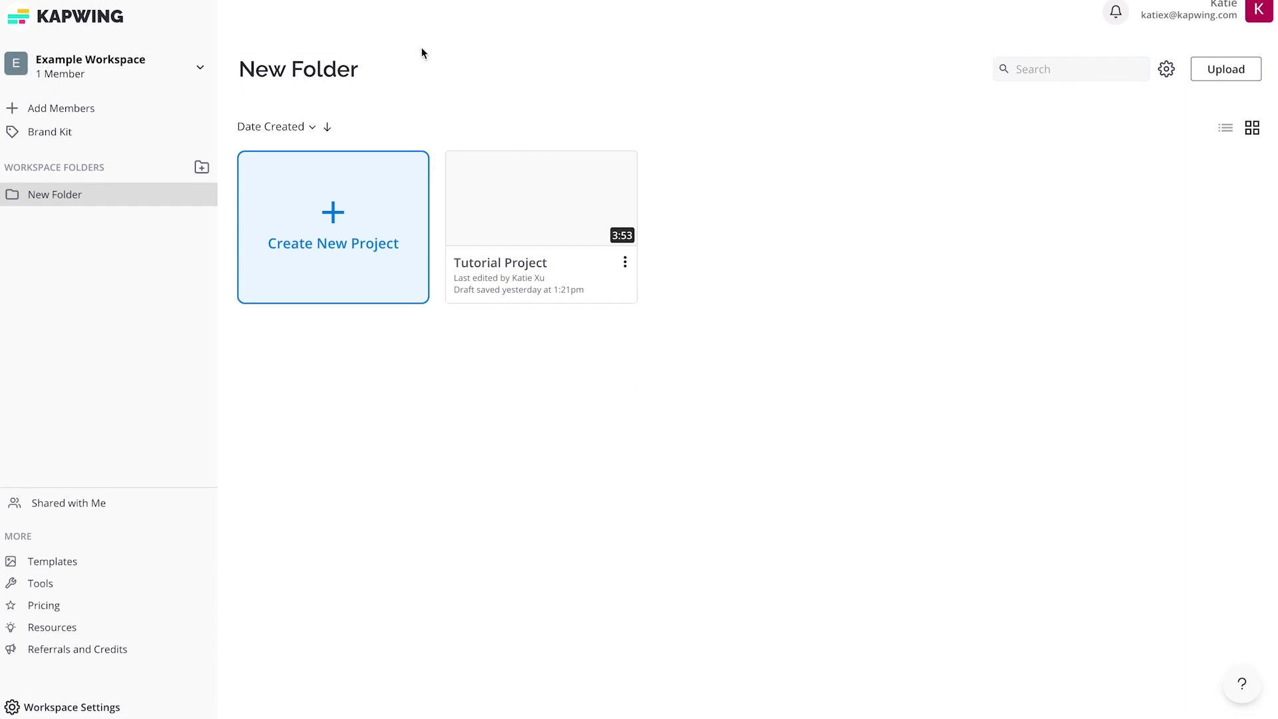
left_click(104, 113)
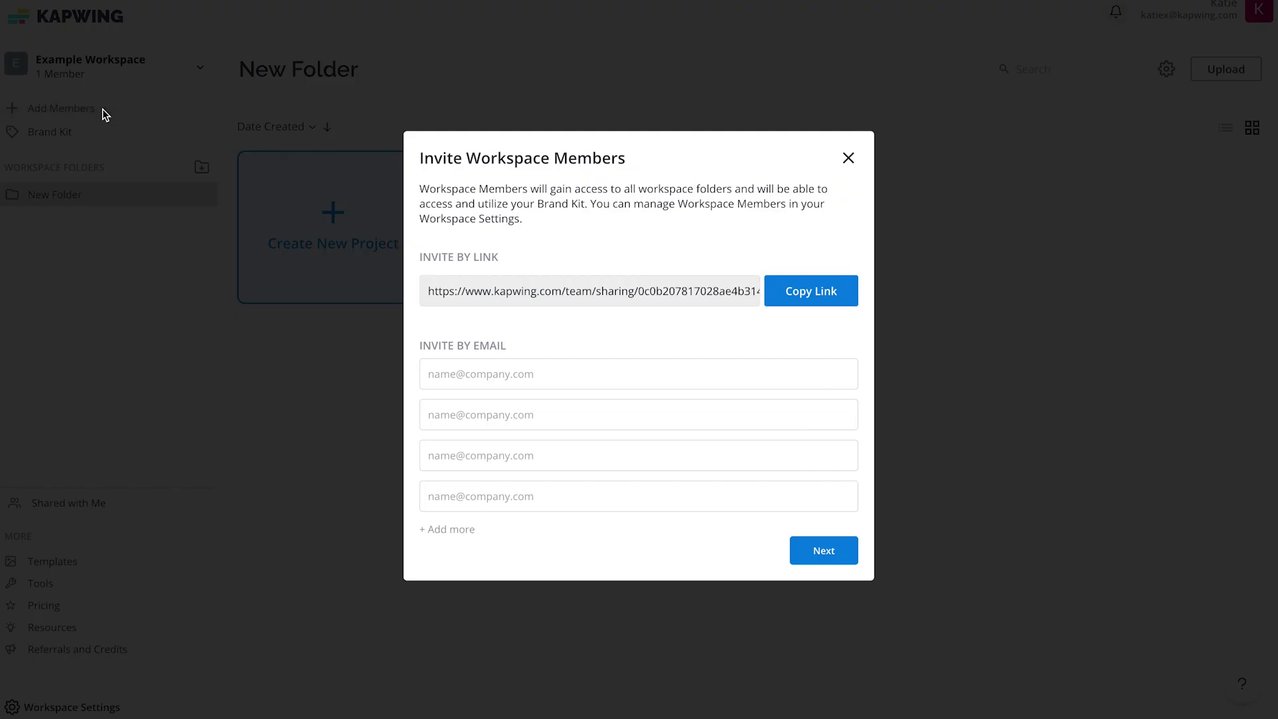
Copy the workspace invite link and send invites to two teammates' e-mail addresses.
left_click(812, 303)
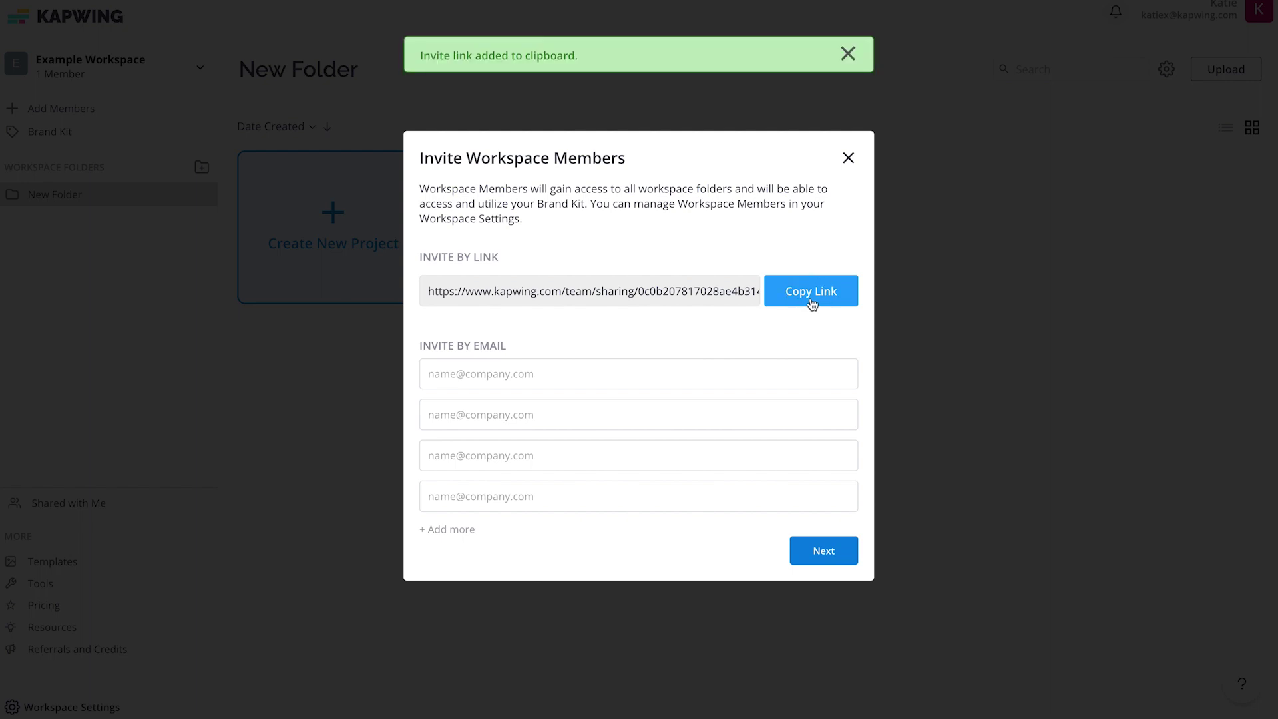
left_click(650, 376)
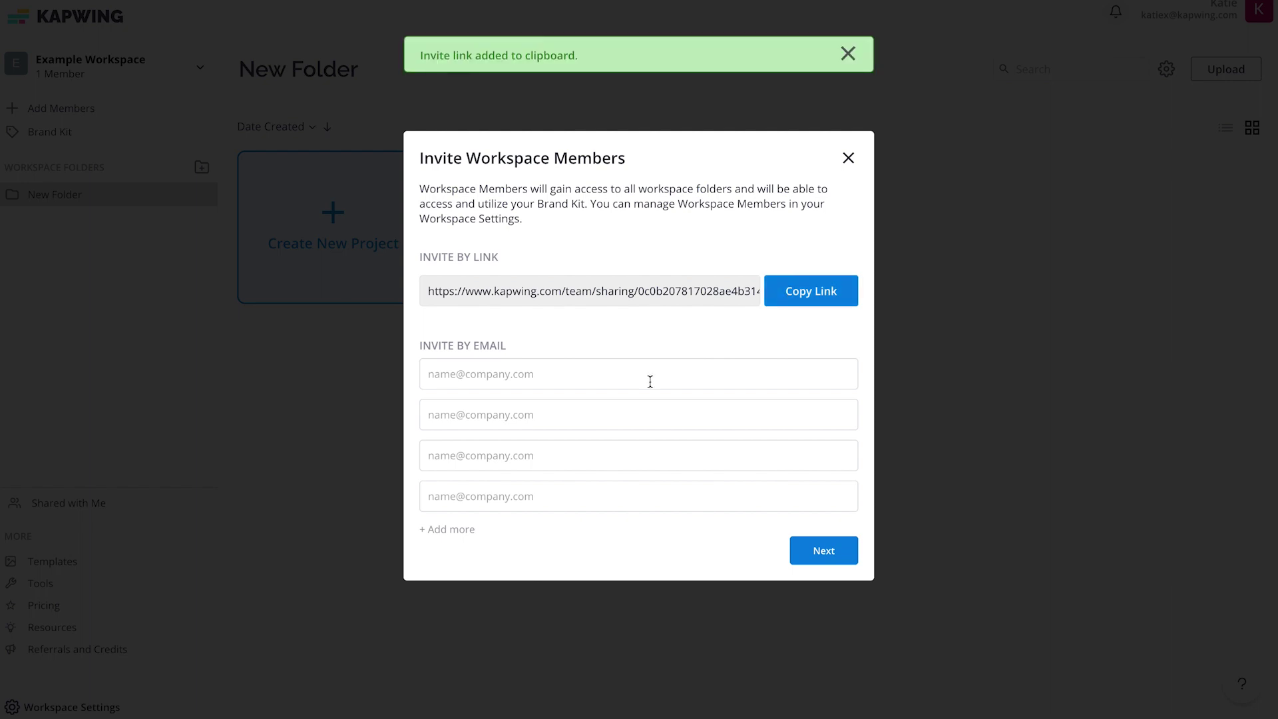
key("Tab")
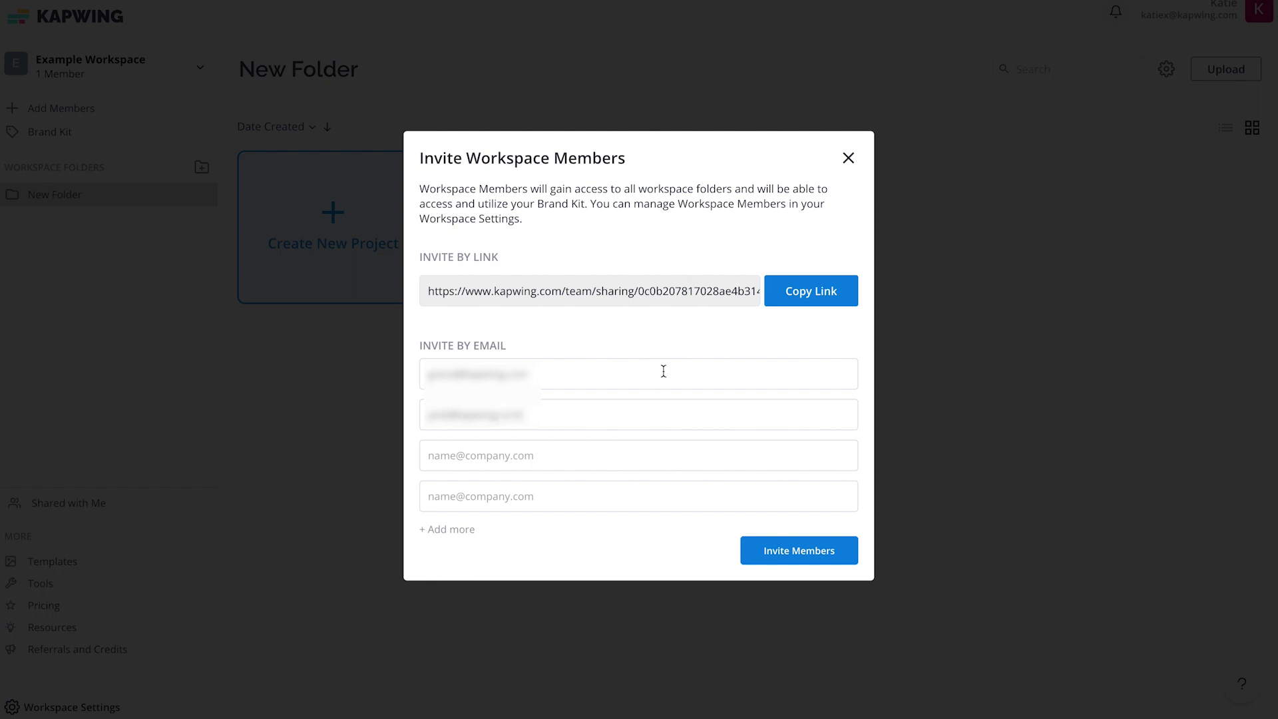
left_click(802, 553)
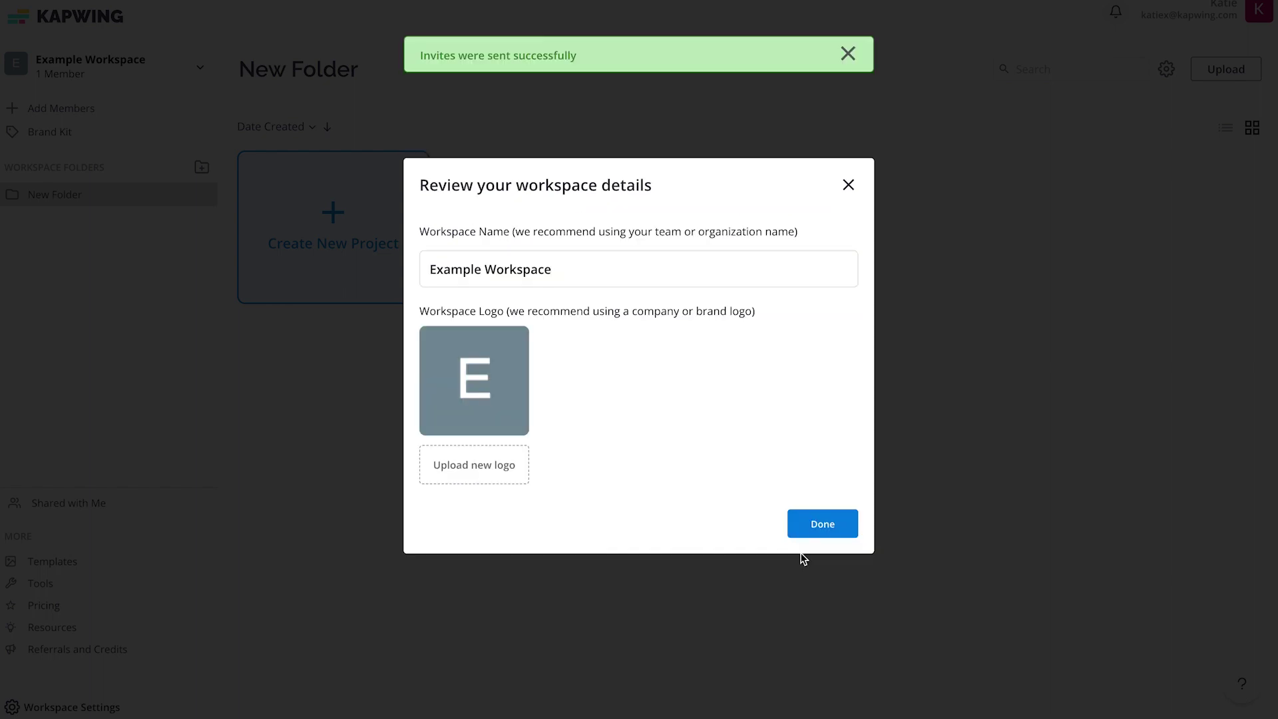
Rename the workspace from Example Workspace to Marketing Team Workspace.
left_click(483, 268)
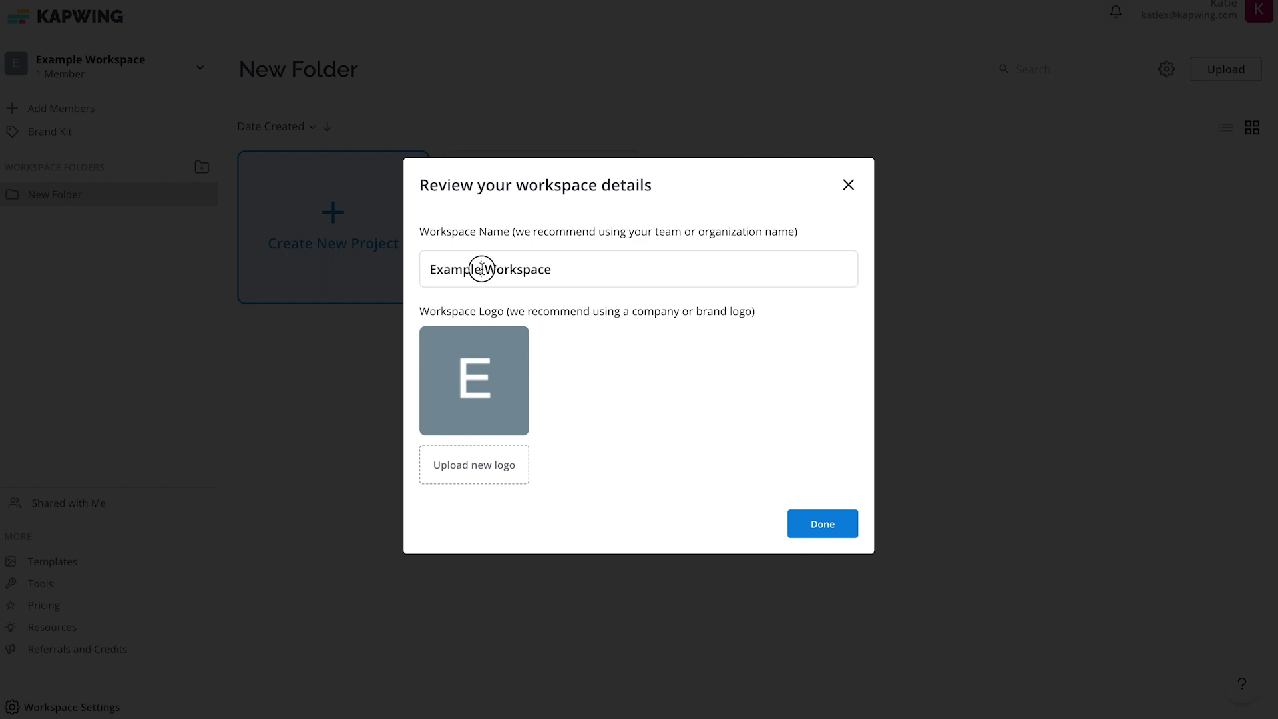
left_click_drag(483, 269, 390, 269)
type("Marketing Team")
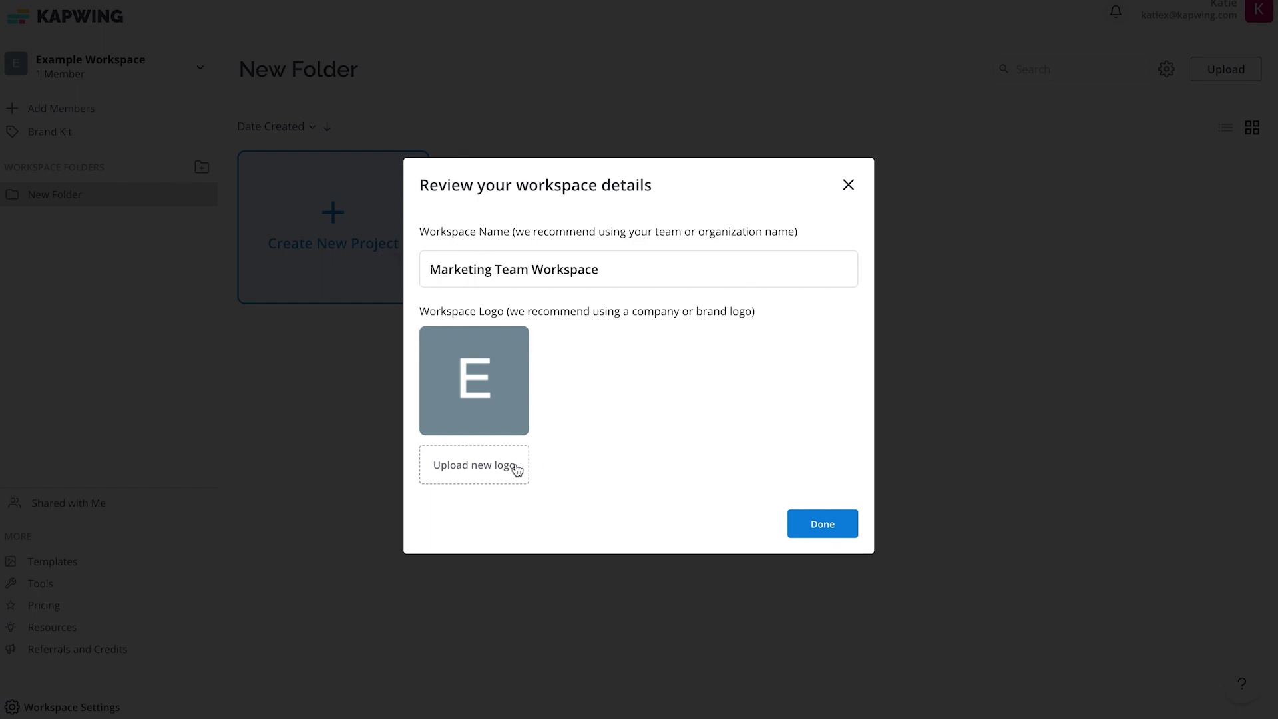
Upload circle logo.png as the workspace logo and save the details.
left_click(483, 469)
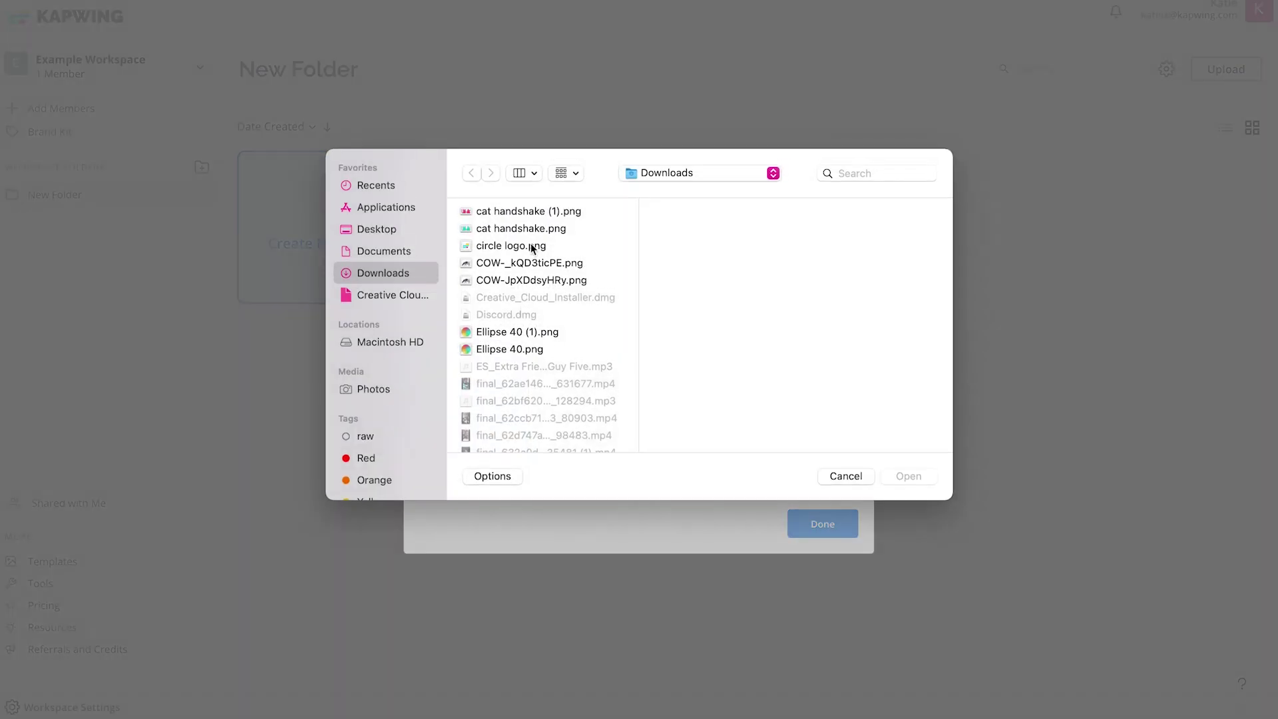
left_click(530, 245)
left_click(908, 476)
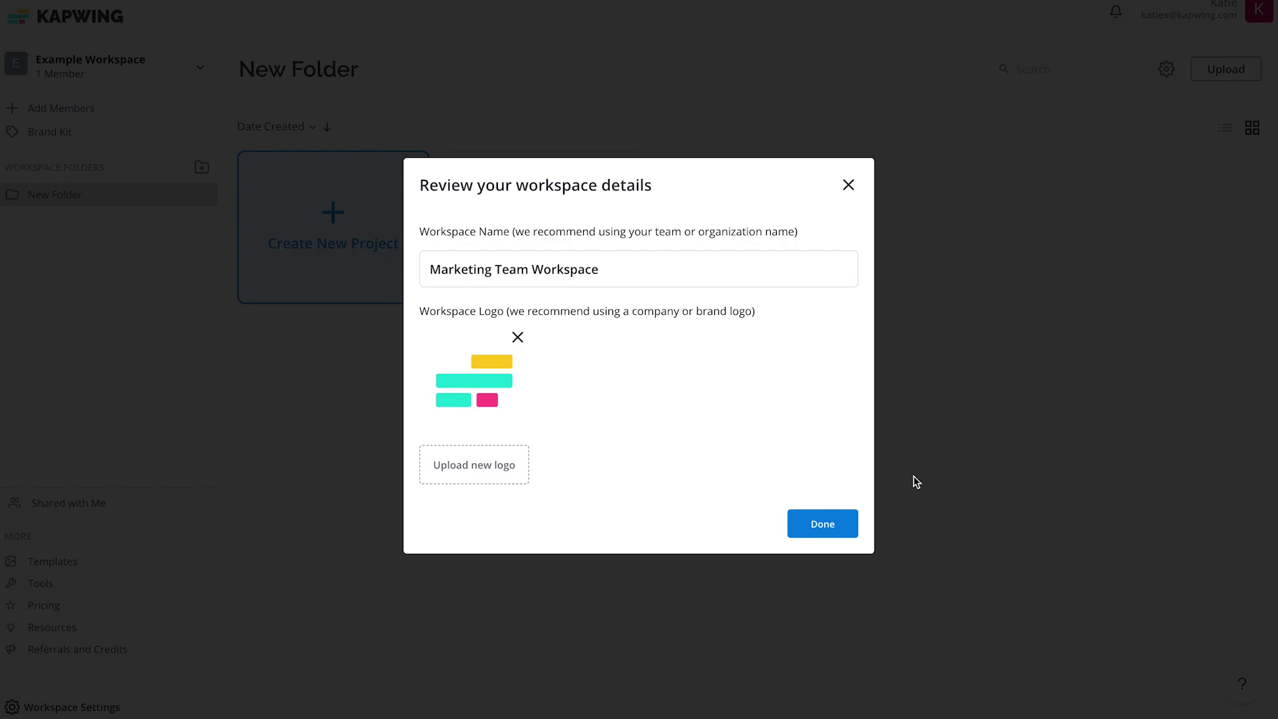
left_click(818, 532)
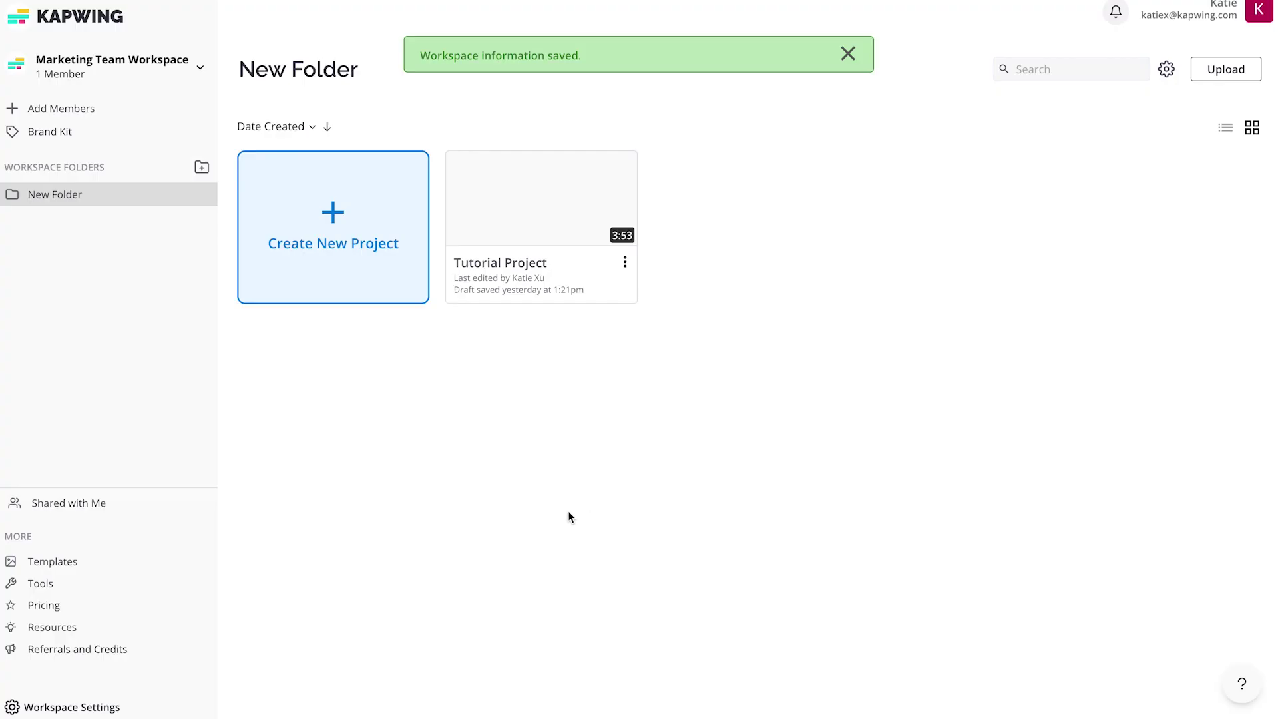
Review the Members tab in Workspace Settings, including the pending invitations.
left_click(137, 709)
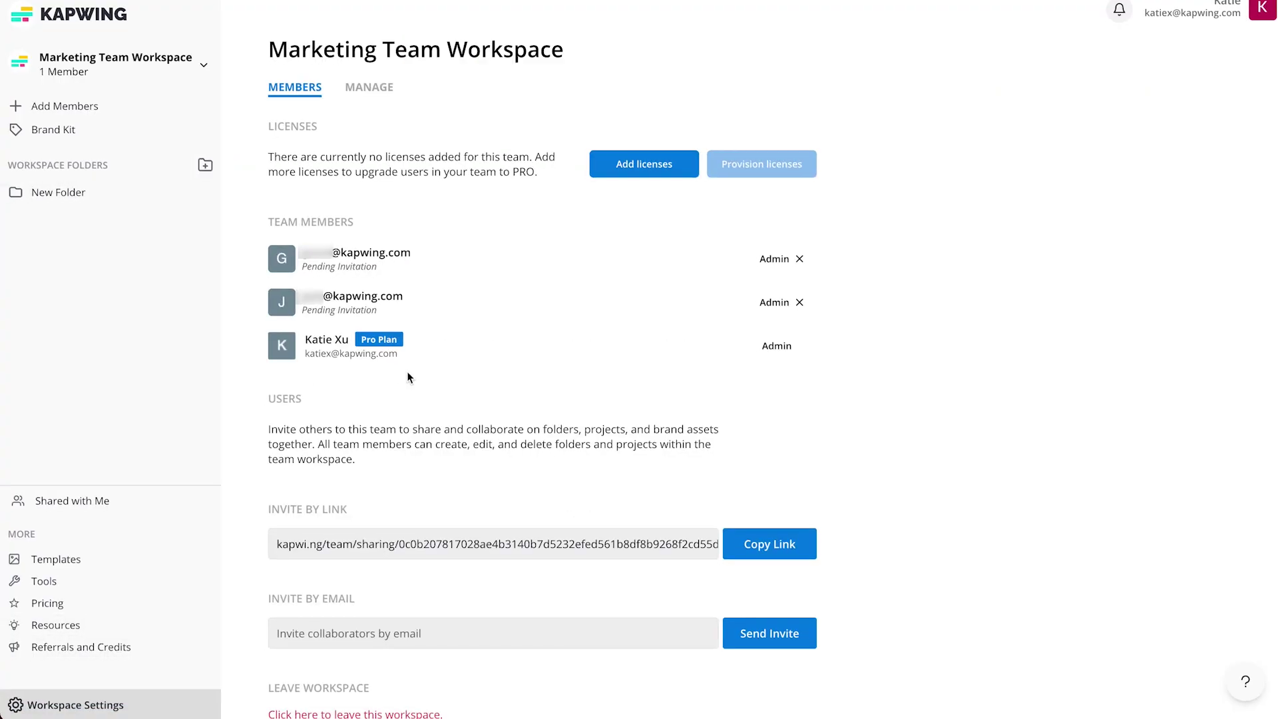
left_click_drag(301, 273, 381, 275)
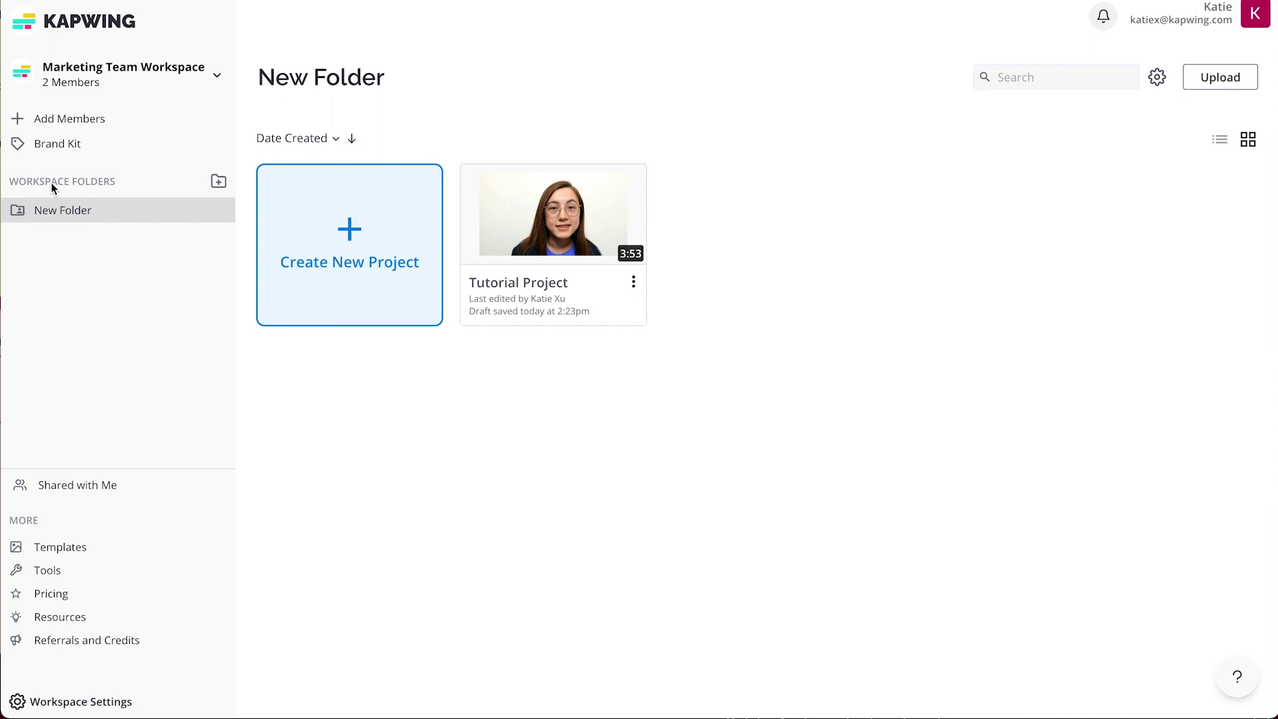
left_click(218, 79)
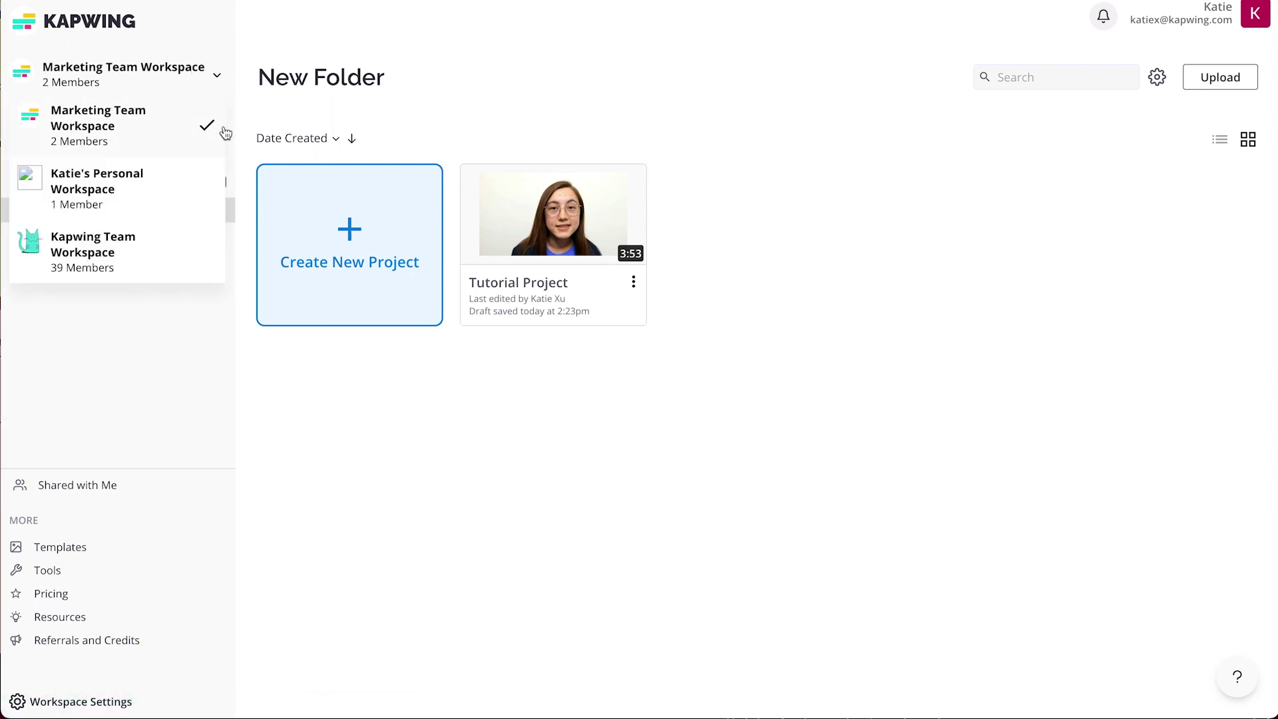
left_click(196, 231)
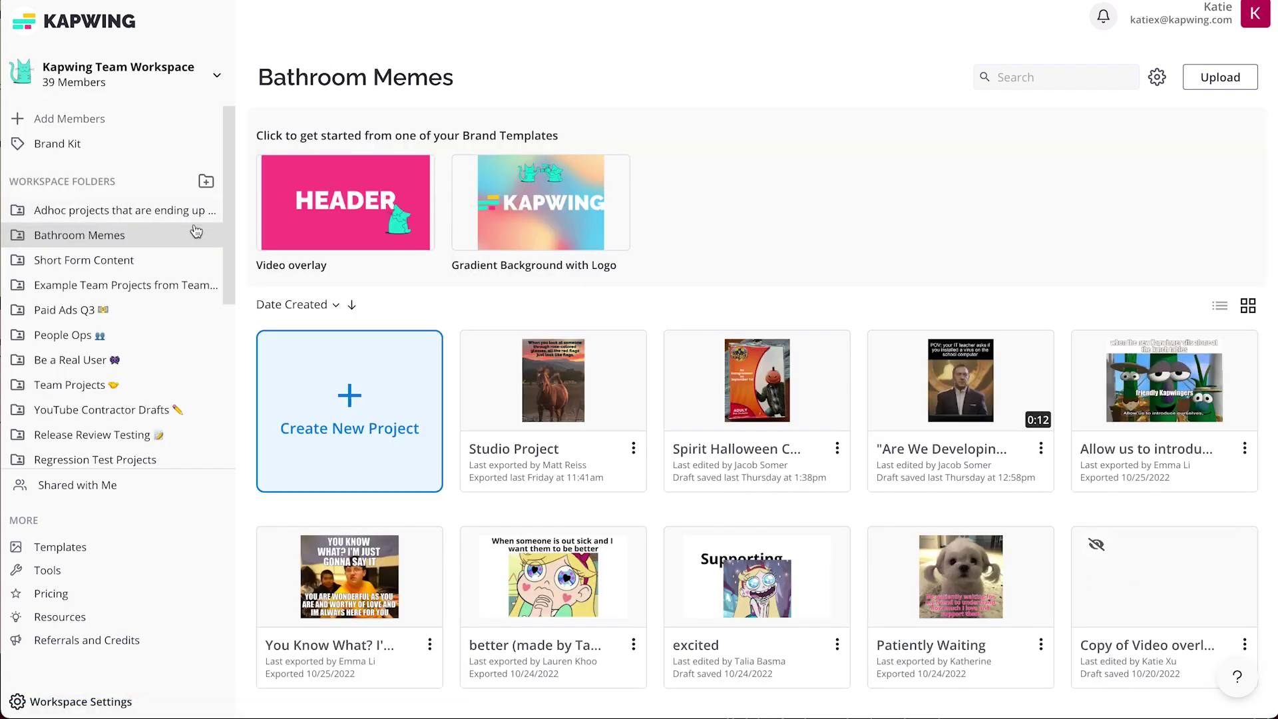
scroll(195, 230, "down", 5)
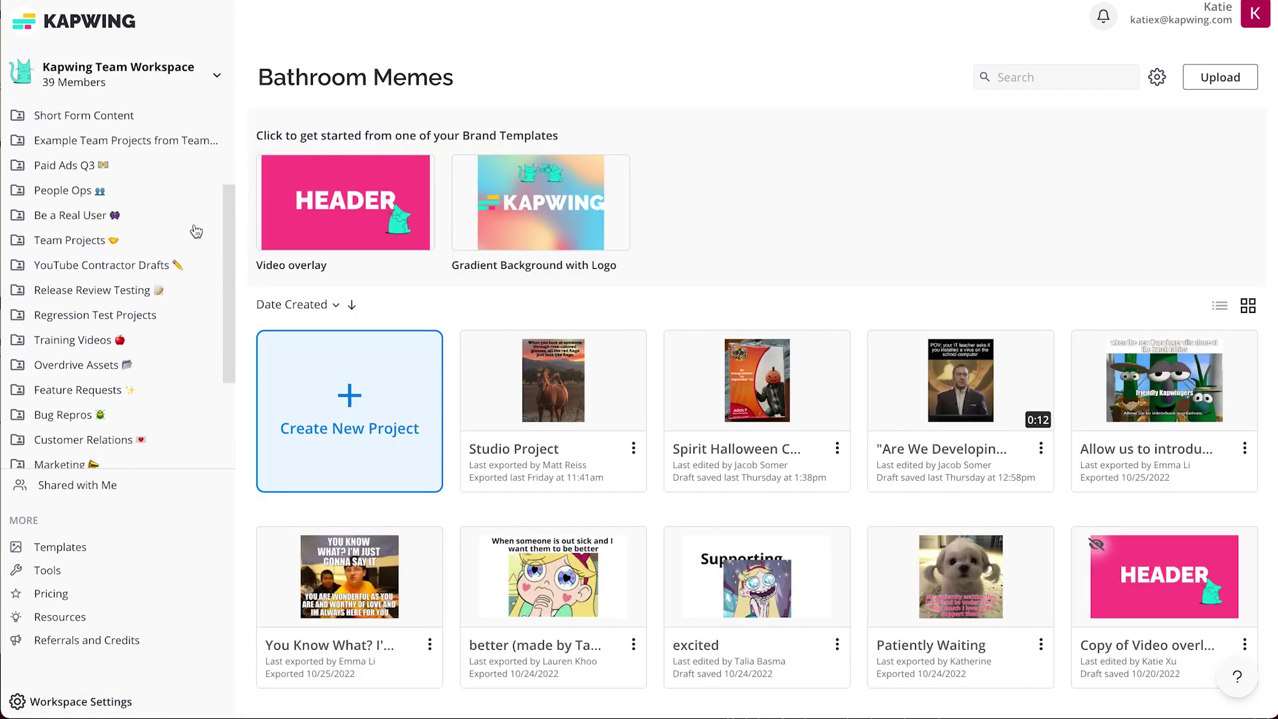
scroll(196, 230, "down", 2)
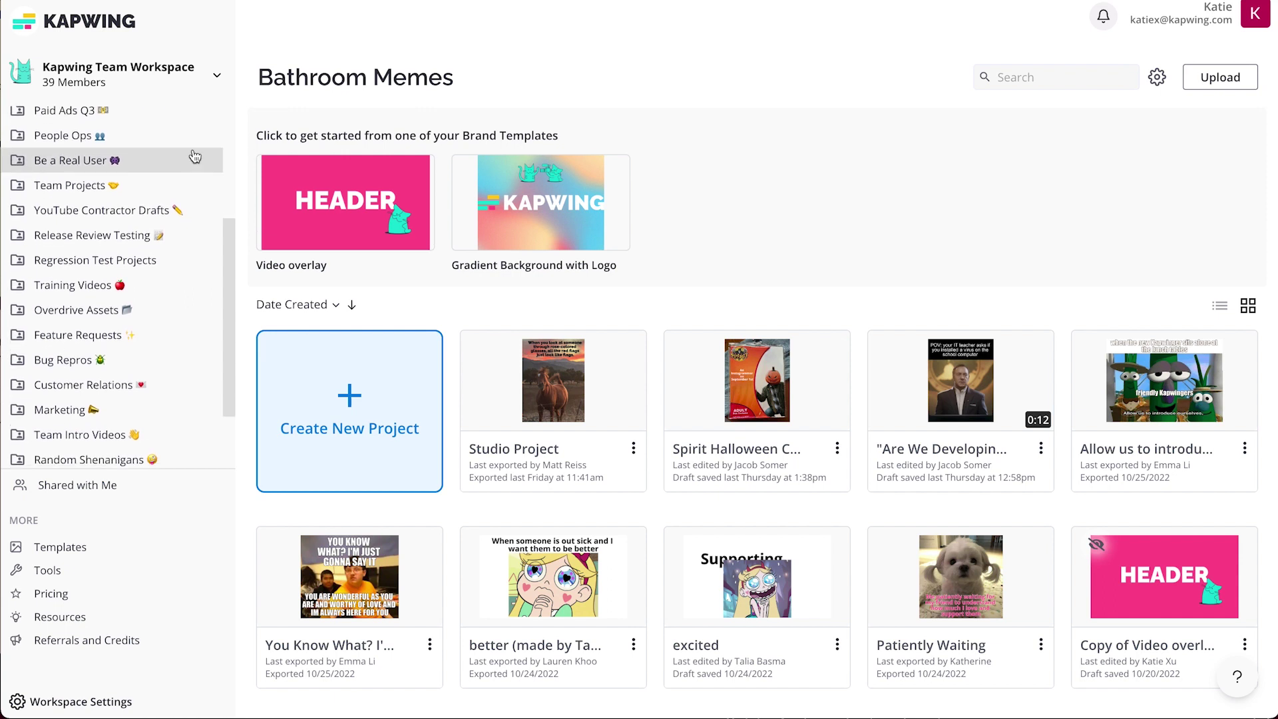
scroll(194, 156, "up", 3)
scroll(194, 156, "up", 3)
left_click(177, 149)
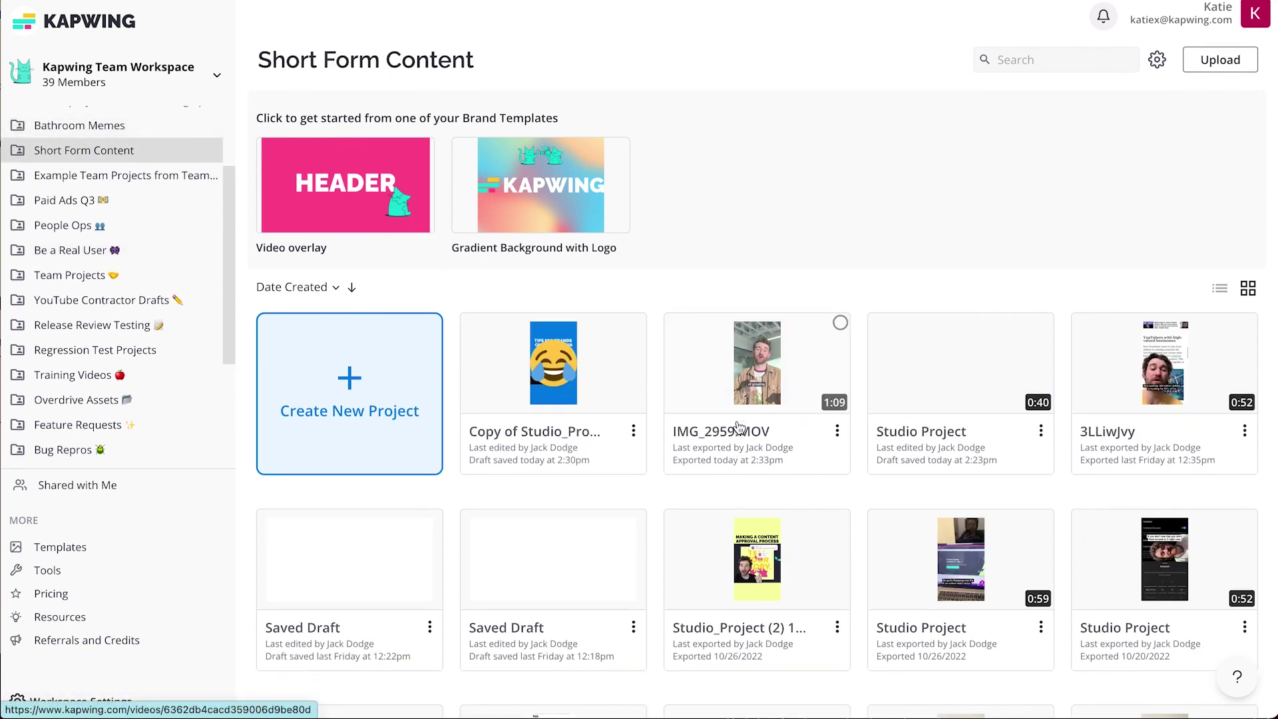
scroll(738, 428, "down", 2)
scroll(739, 428, "down", 3)
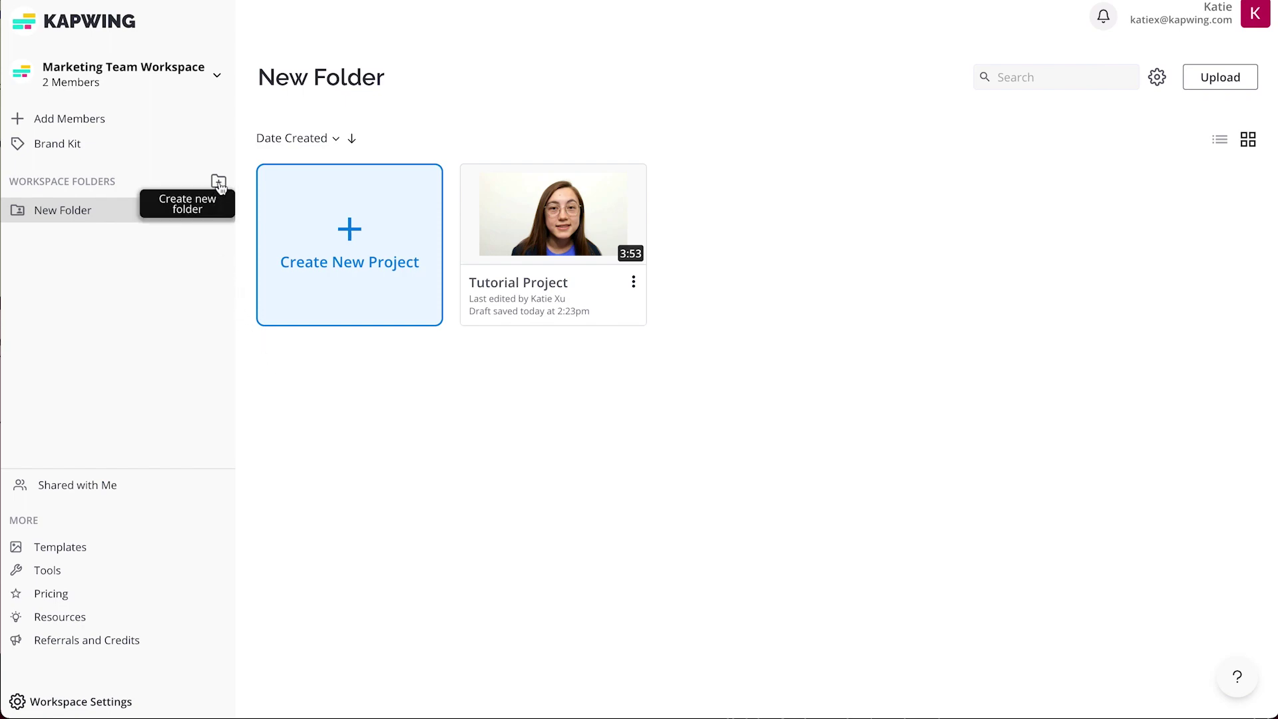
Create a TikToks folder and start a blank 16:9 draft project in Instagram Reels.
left_click(220, 184)
type("TikToks")
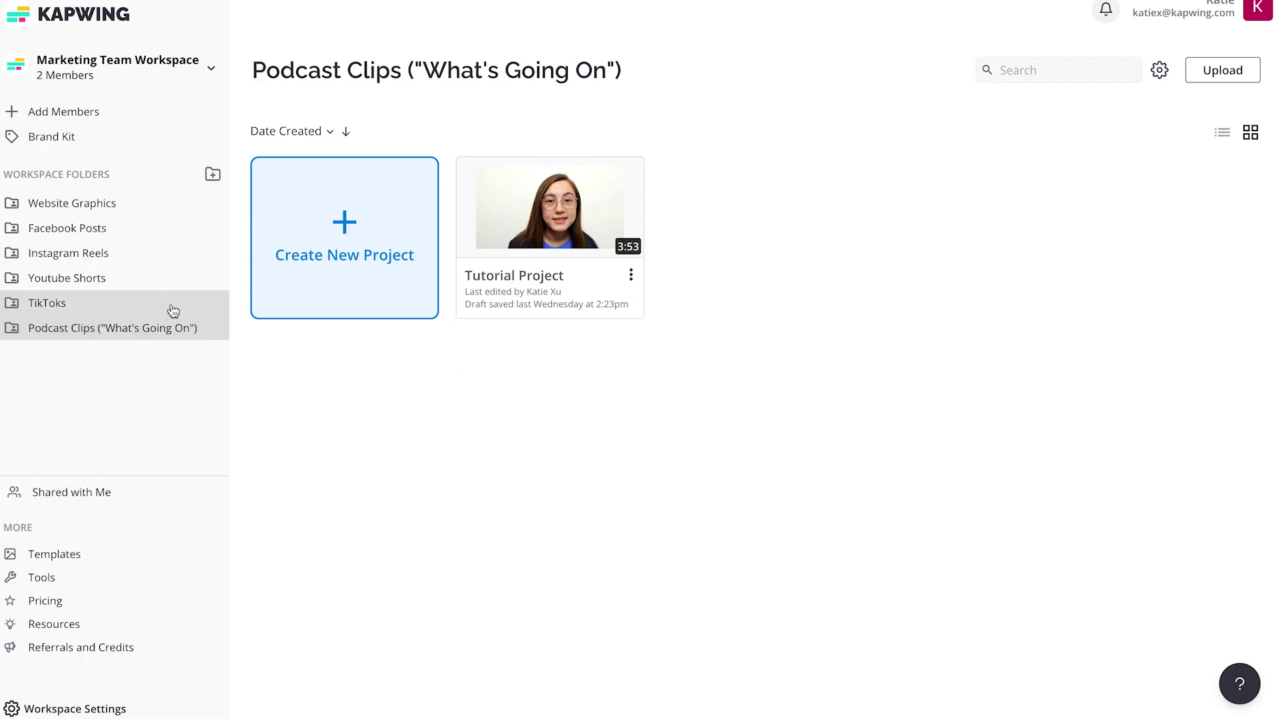
left_click(107, 258)
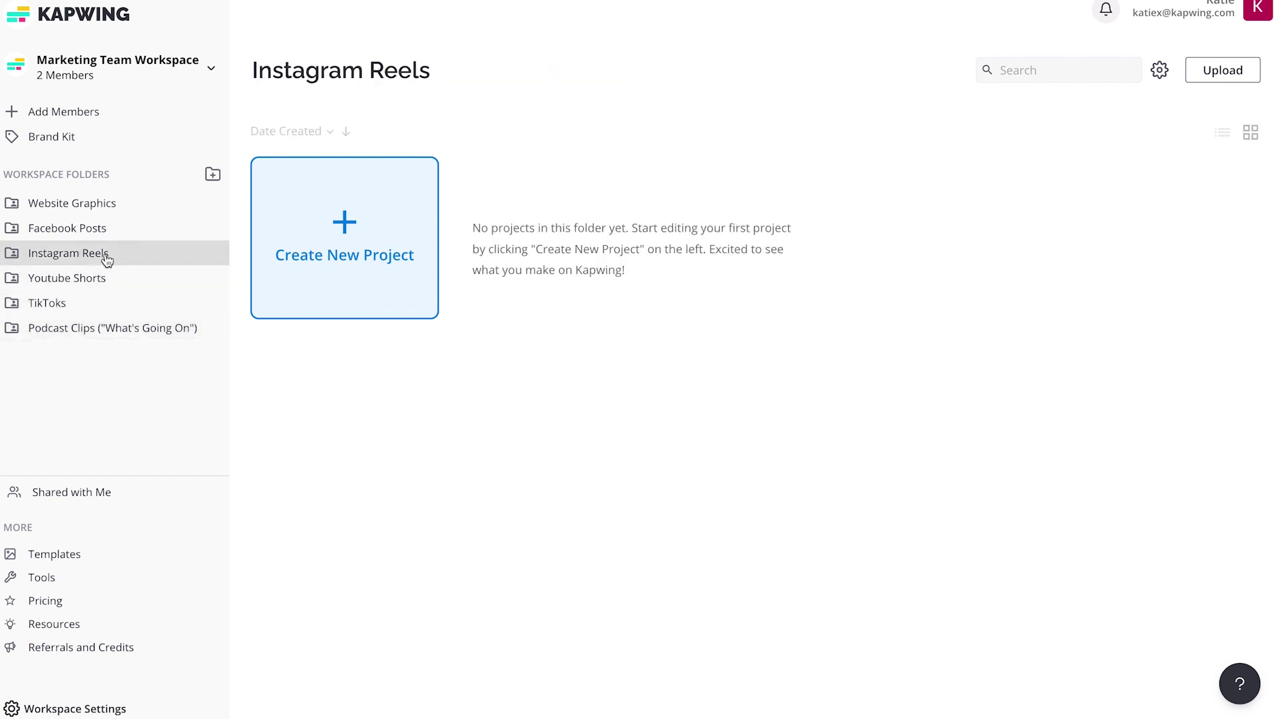
left_click(342, 243)
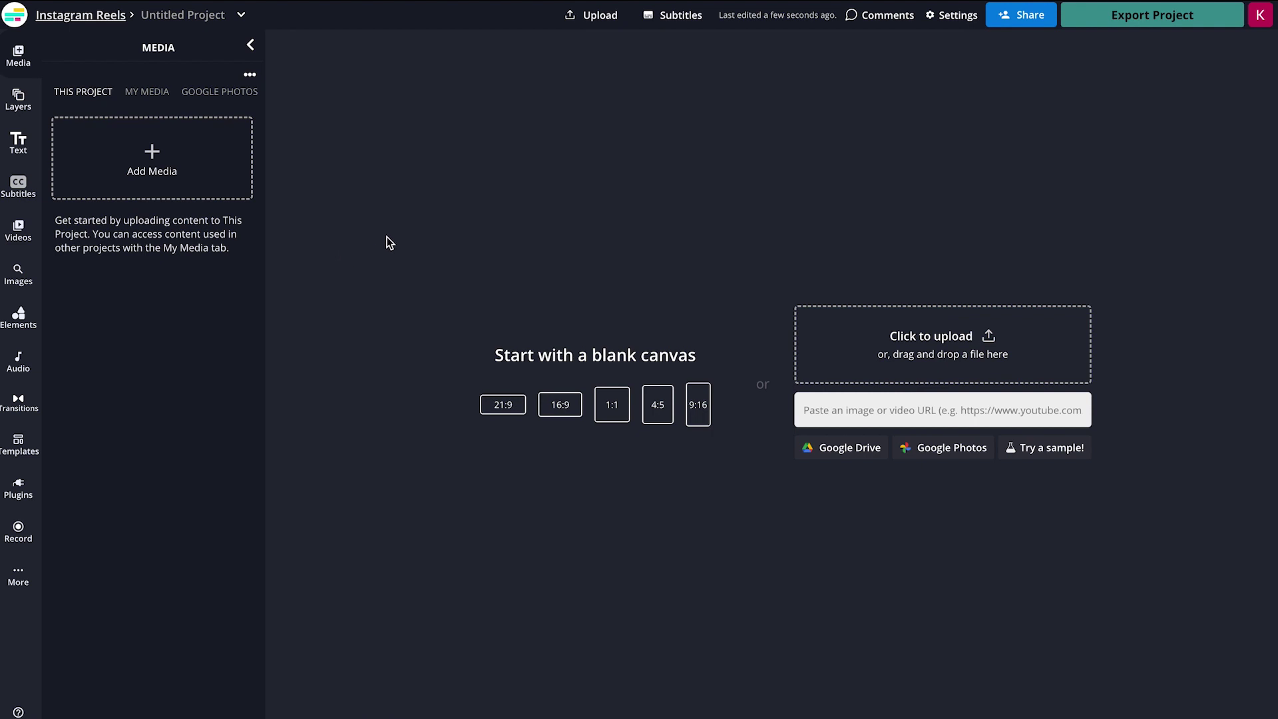
left_click(559, 410)
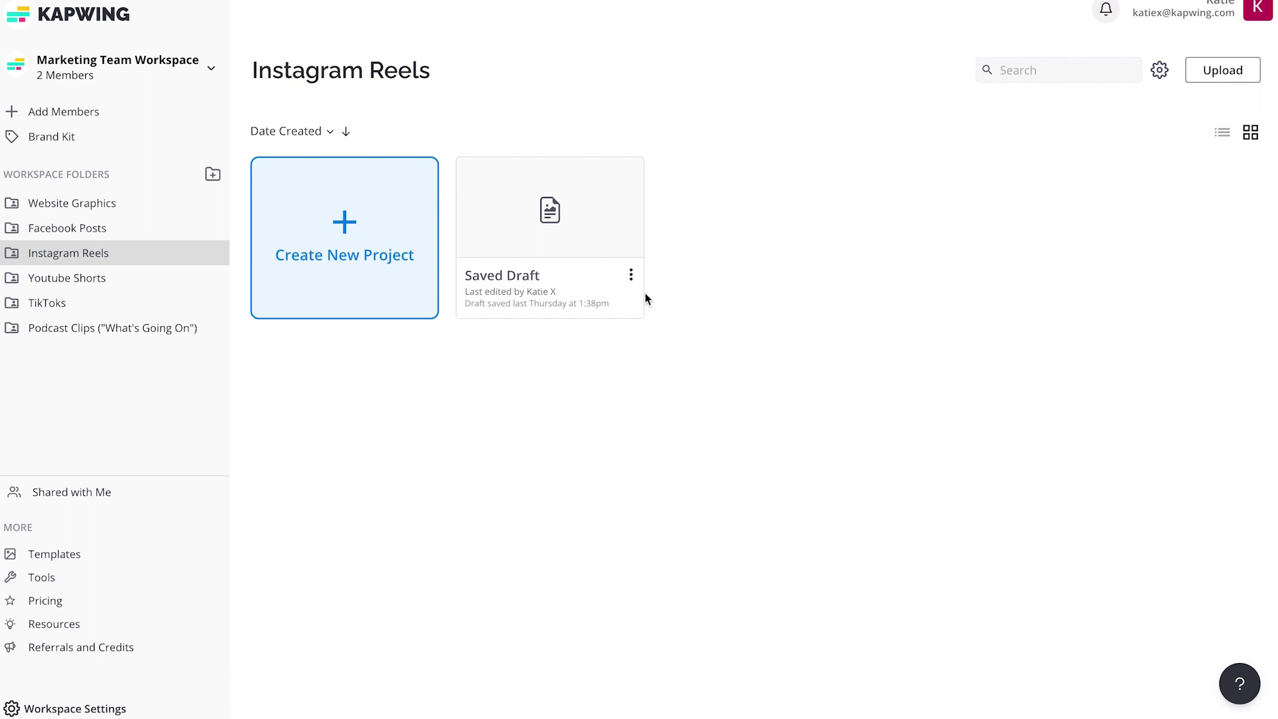
Move the Saved Draft from Instagram Reels into the TikToks folder.
left_click(631, 276)
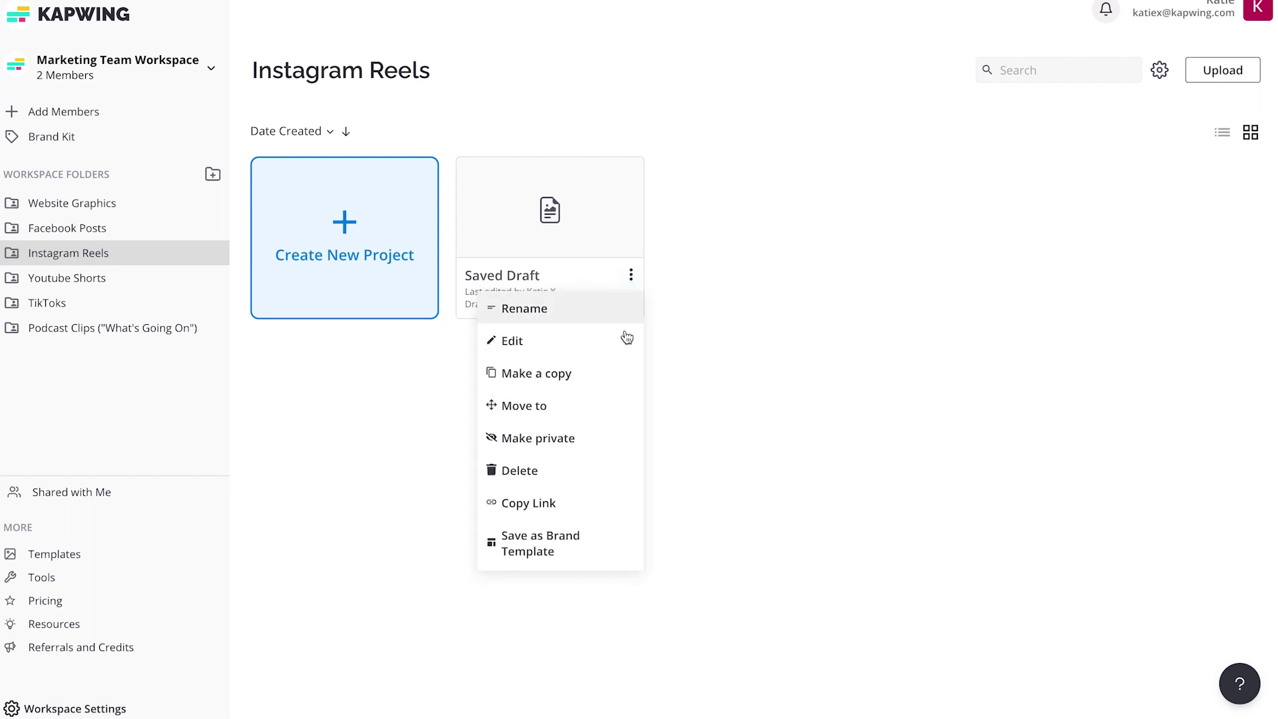
left_click(606, 410)
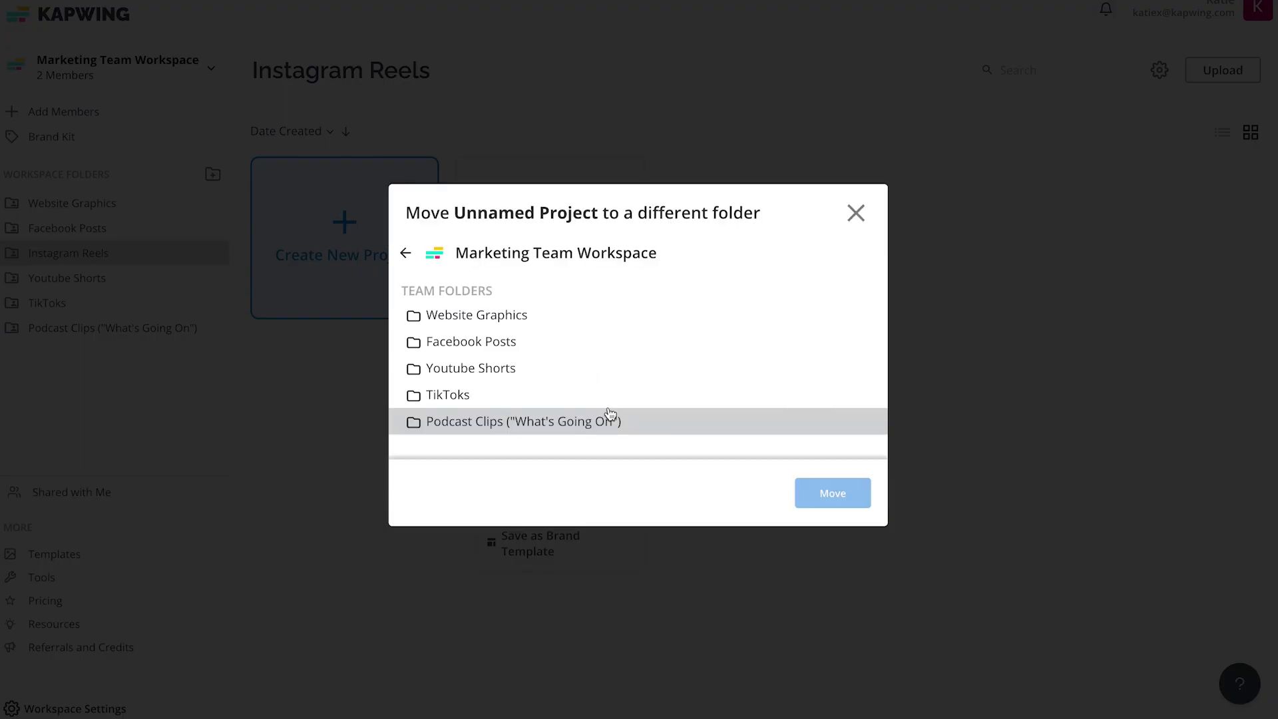
left_click(609, 404)
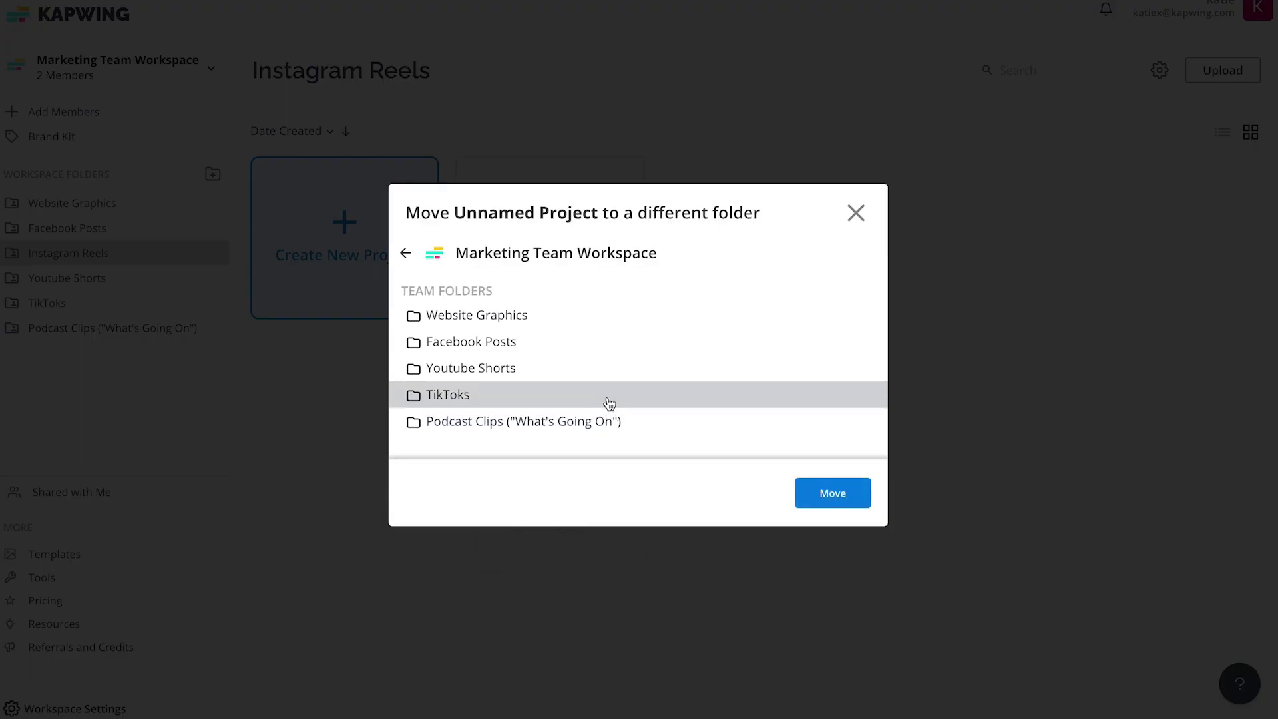
left_click(849, 499)
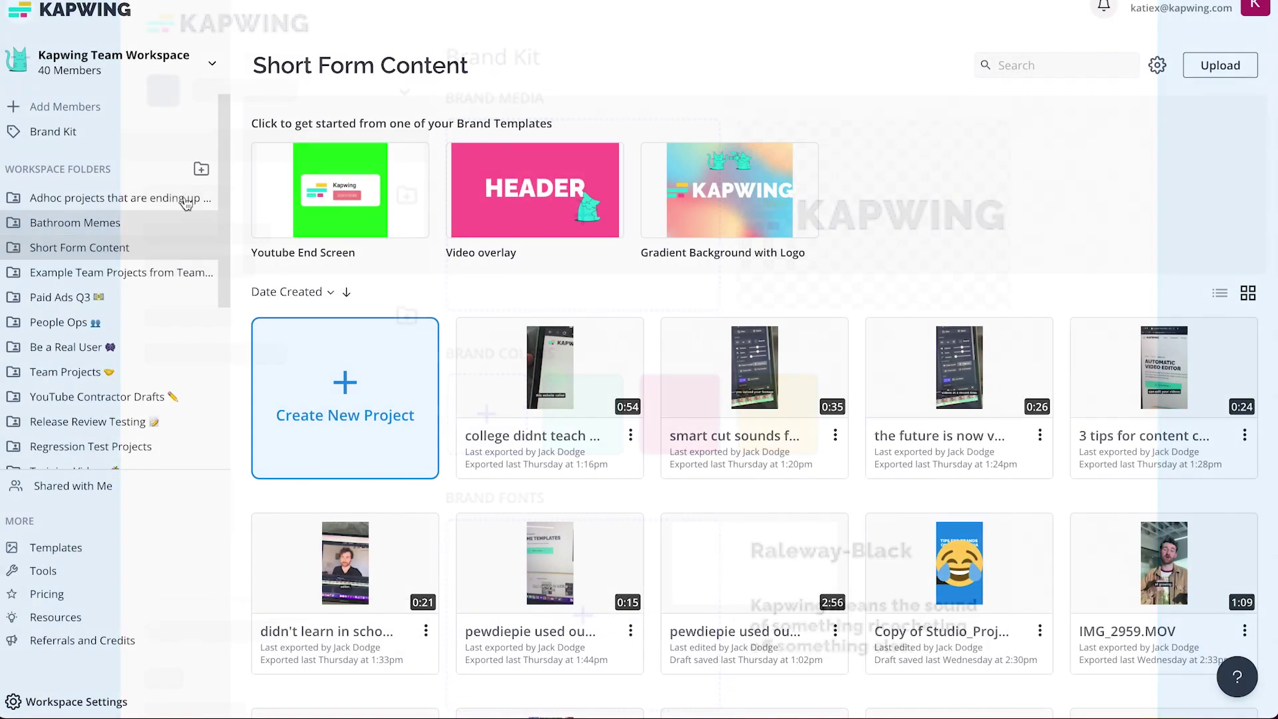
Open the workspace Brand Kit page and look over its Brand Templates section.
left_click(145, 135)
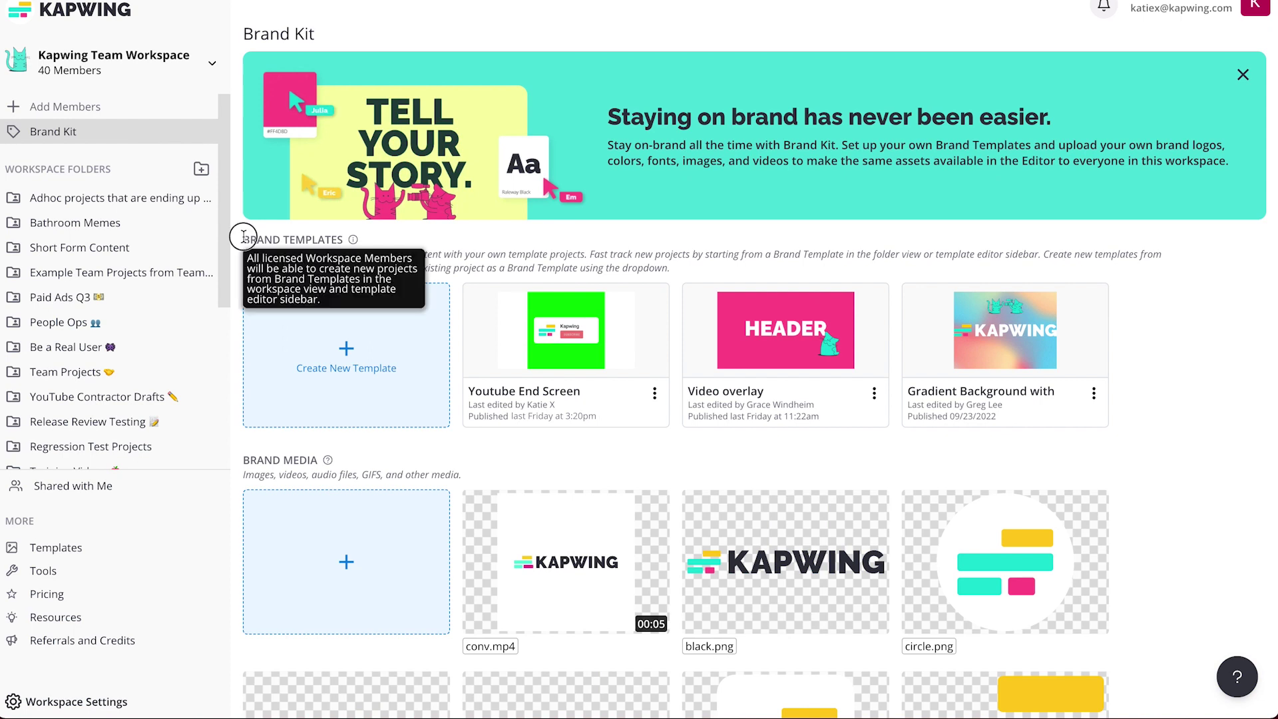
left_click(242, 242)
left_click_drag(243, 241, 233, 253)
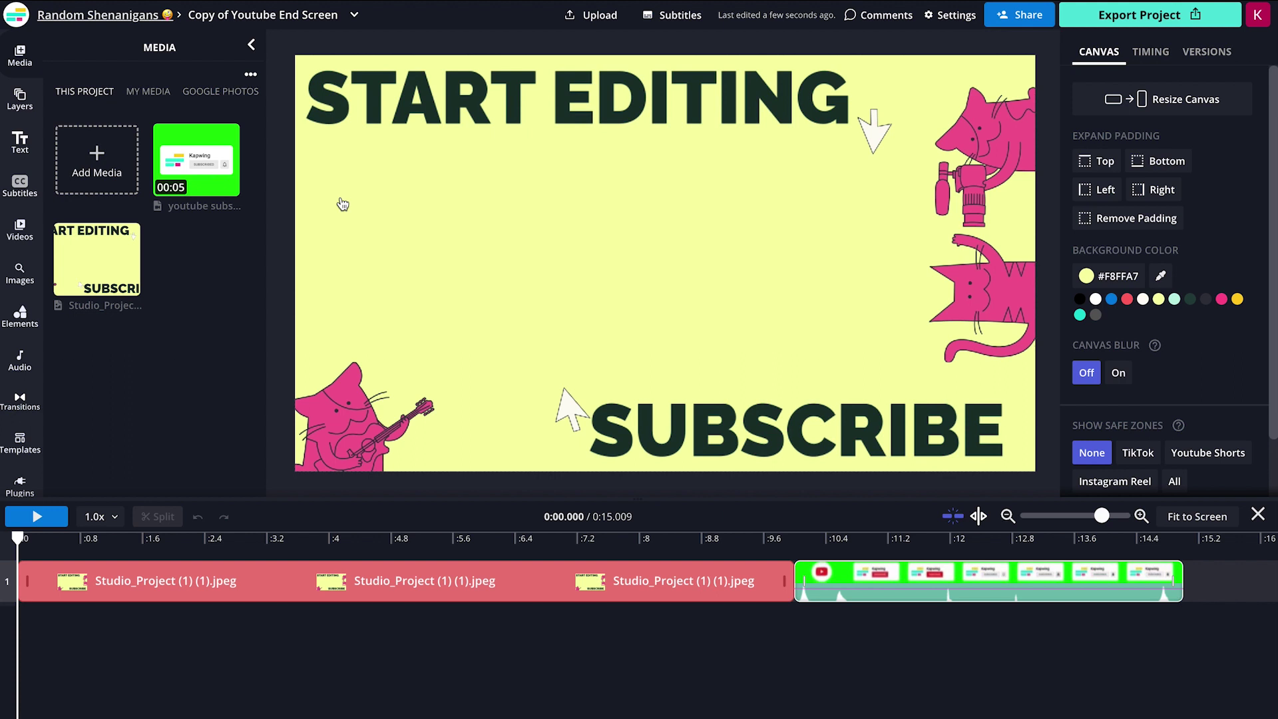
Play the Youtube End Screen preview and restart it from the beginning.
left_click(37, 516)
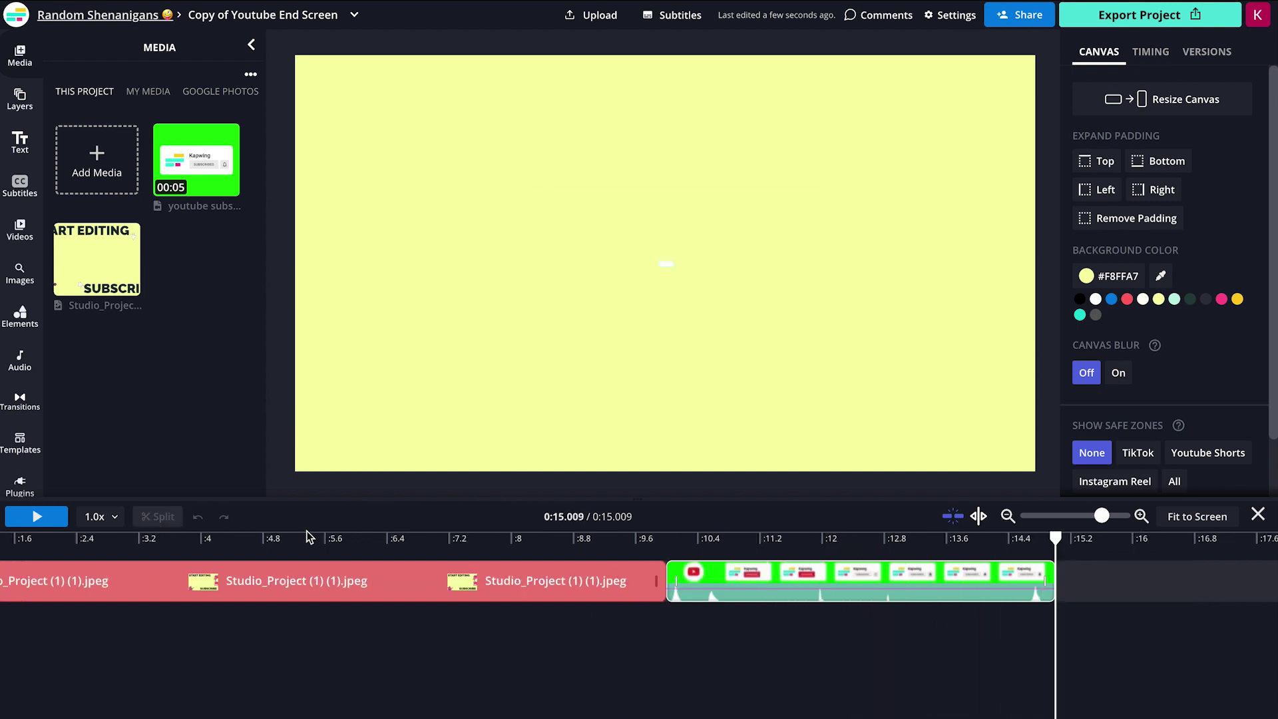
key("space")
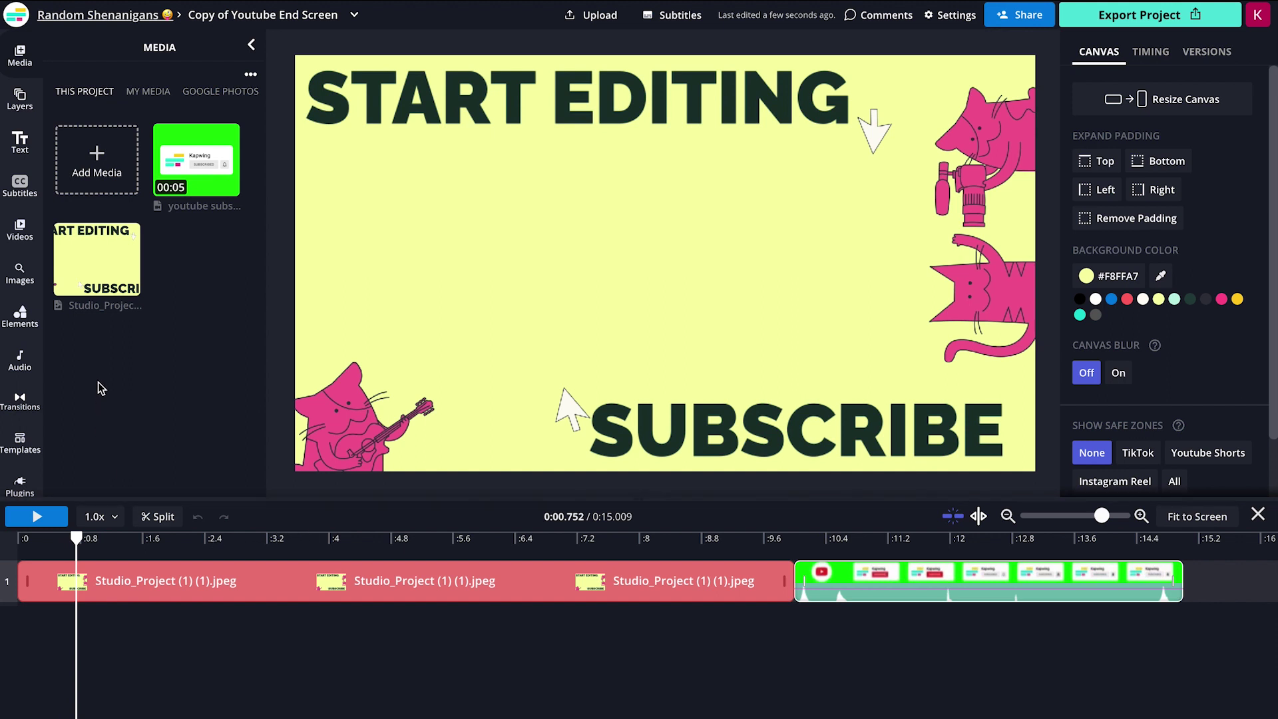
scroll(20, 404, "down", 1)
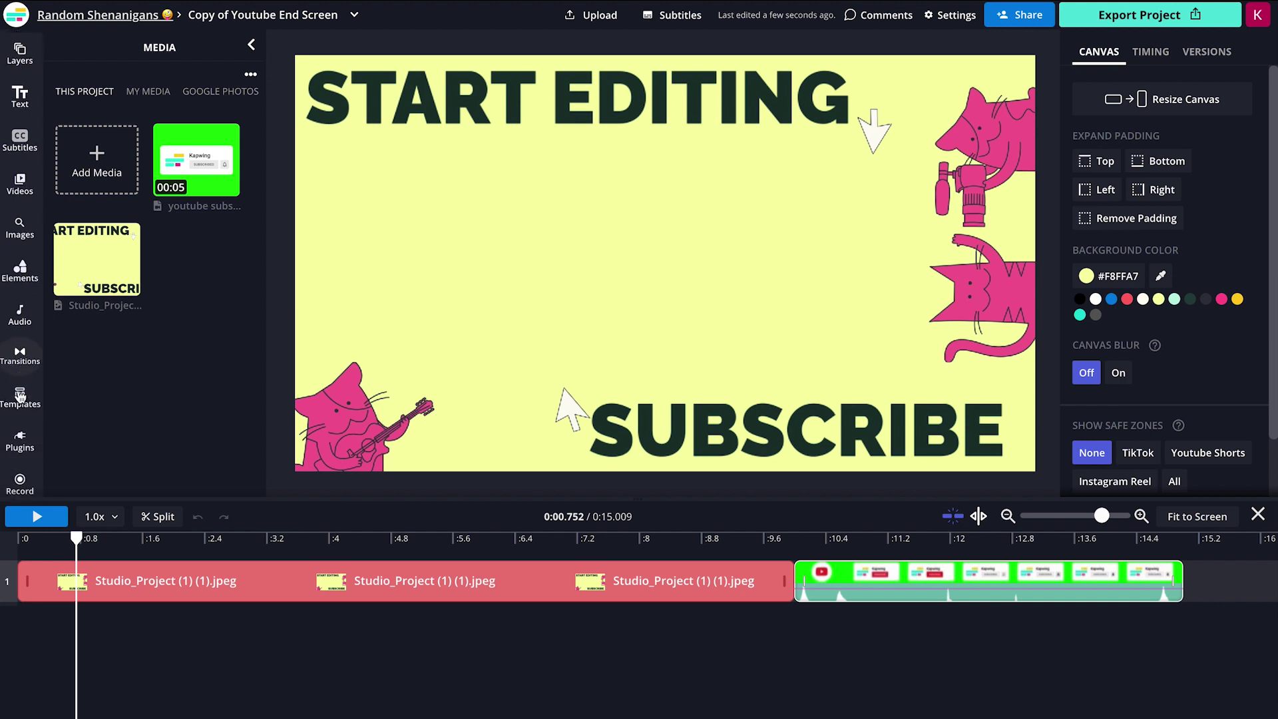
List all brand templates under the editor's Templates panel, then return to Brand Kit.
left_click(20, 400)
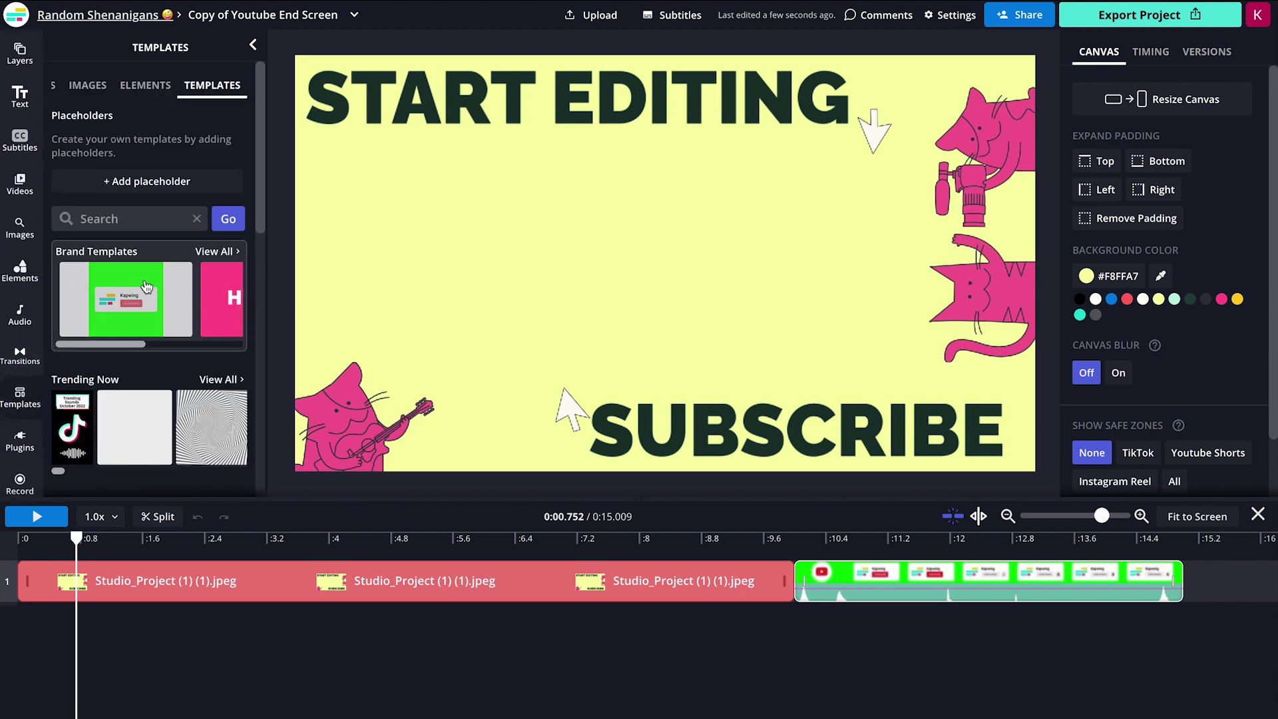
left_click(227, 251)
scroll(222, 313, "down", 2)
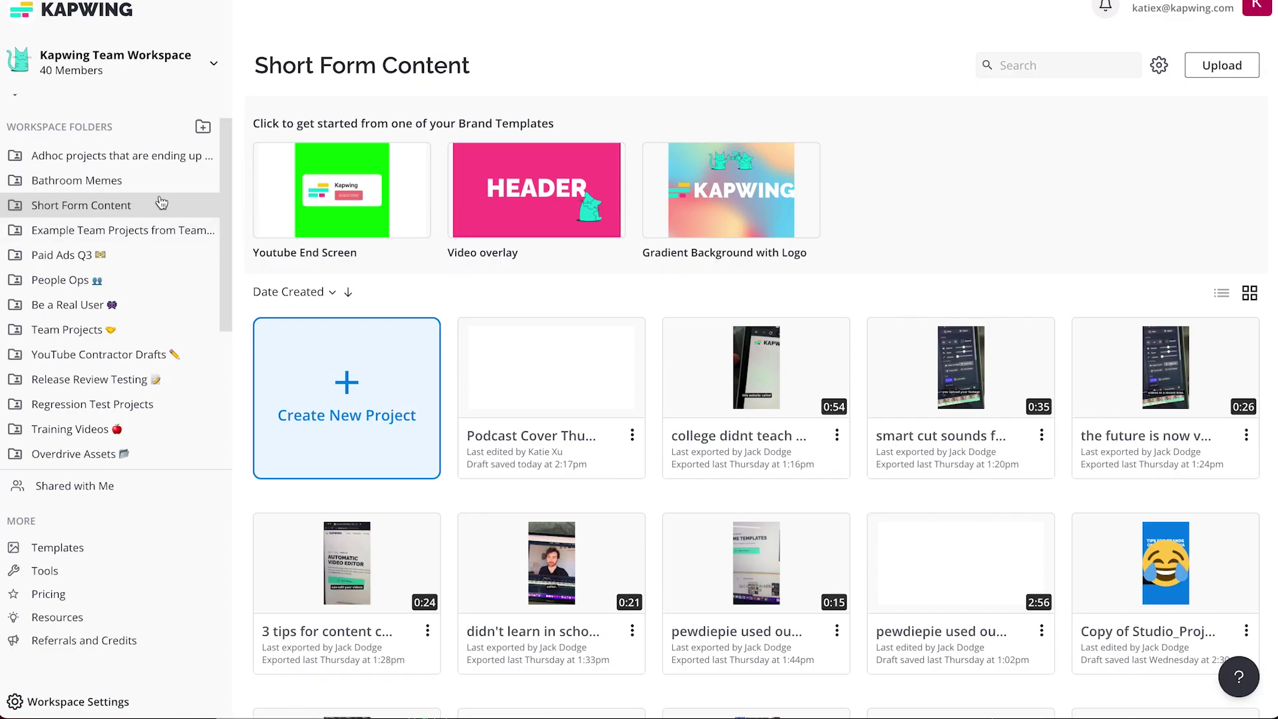
scroll(103, 144, "up", 1)
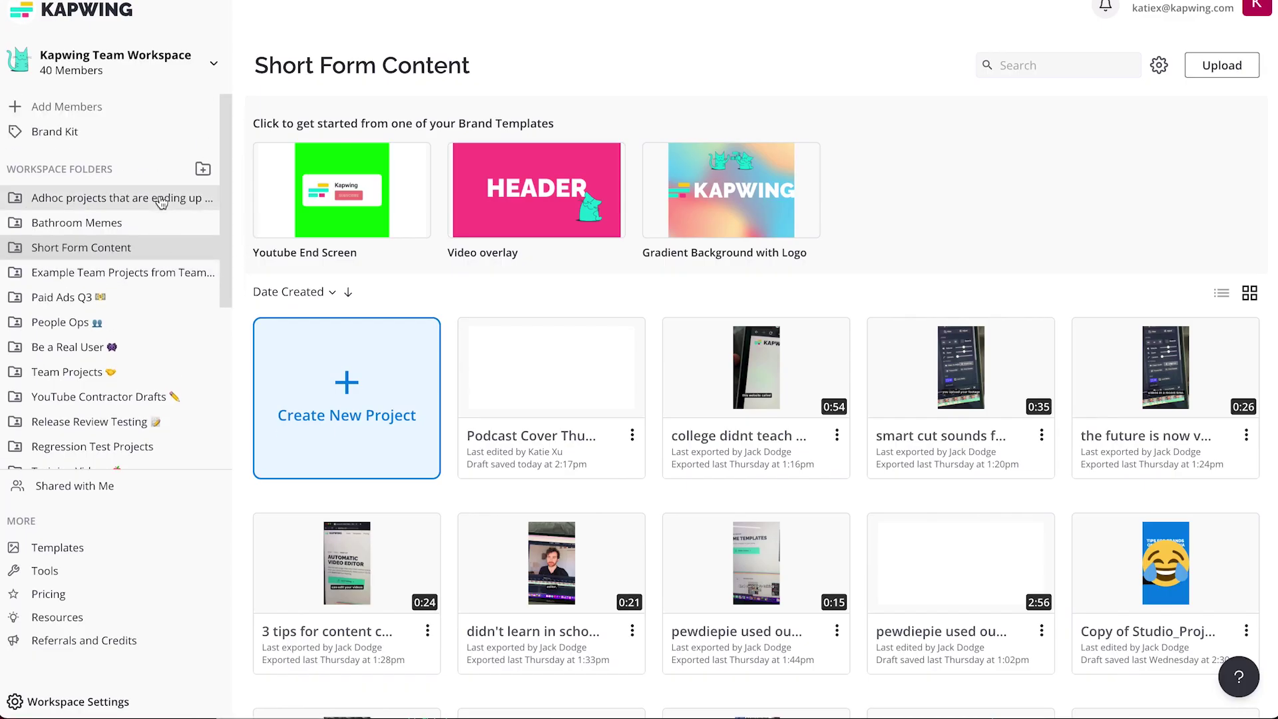
left_click(99, 138)
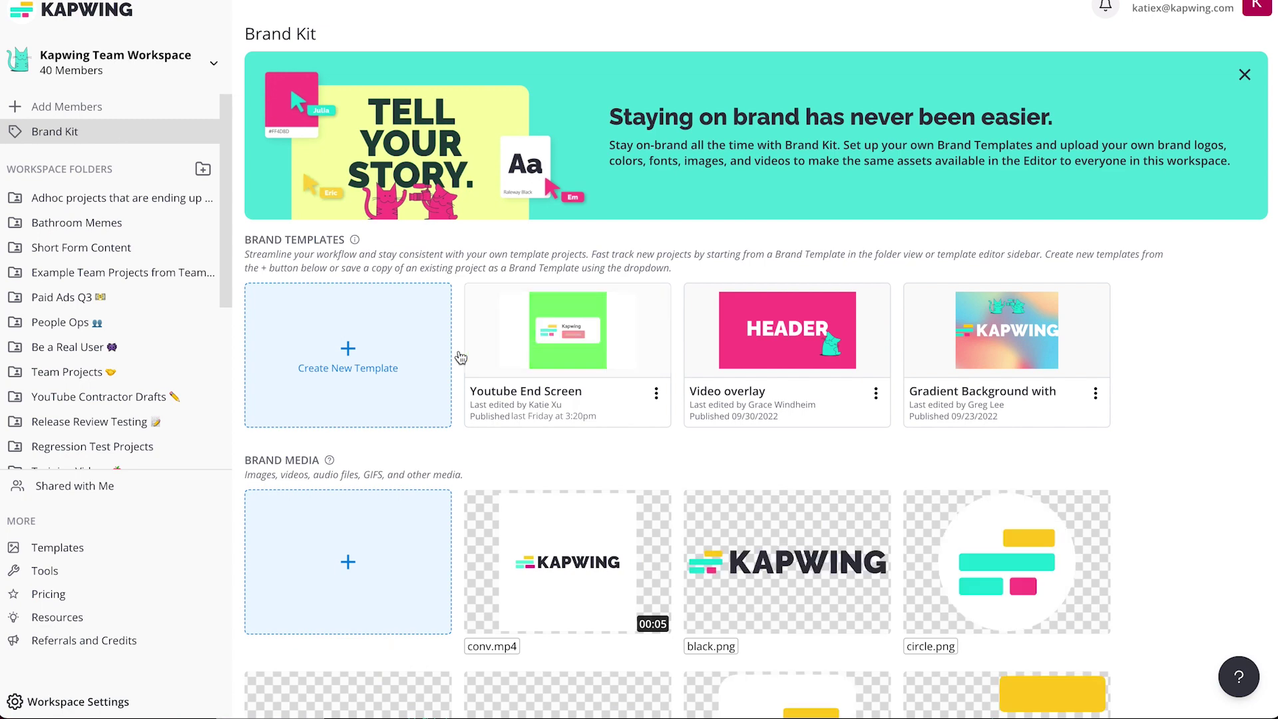
Create a new blank brand template and save the Podcast Cover project as a brand template.
left_click(357, 366)
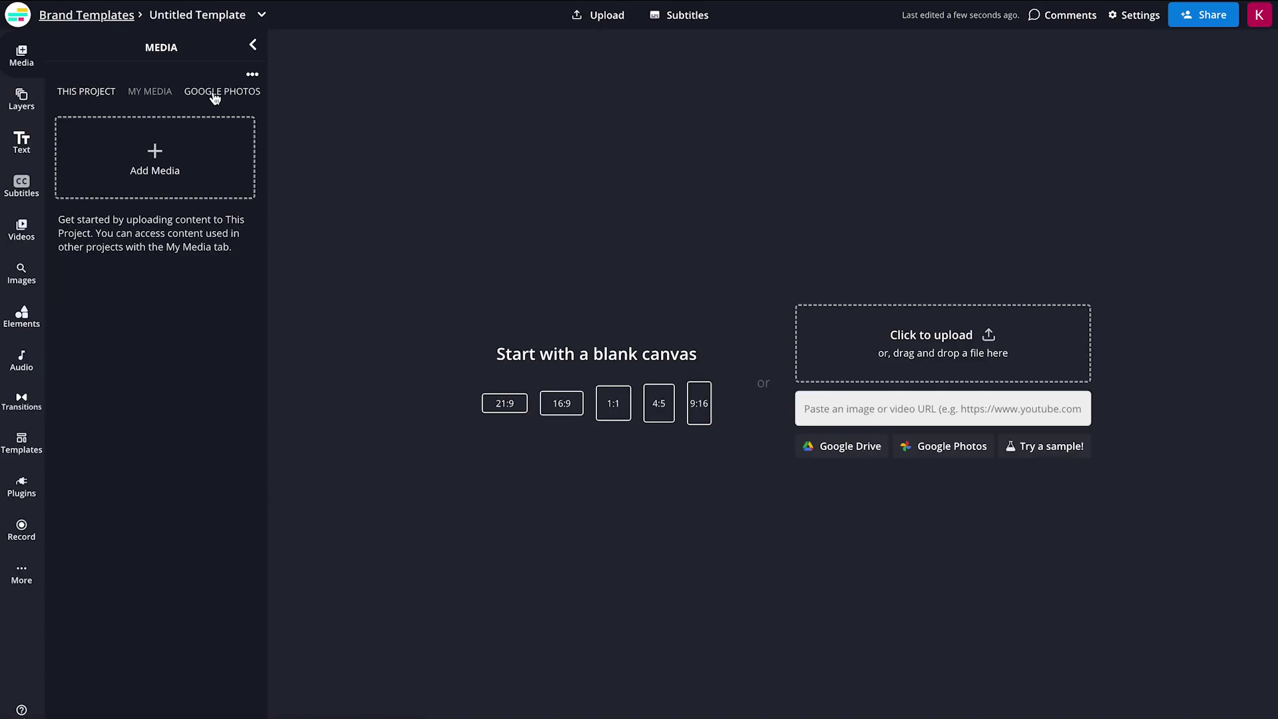
left_click(20, 18)
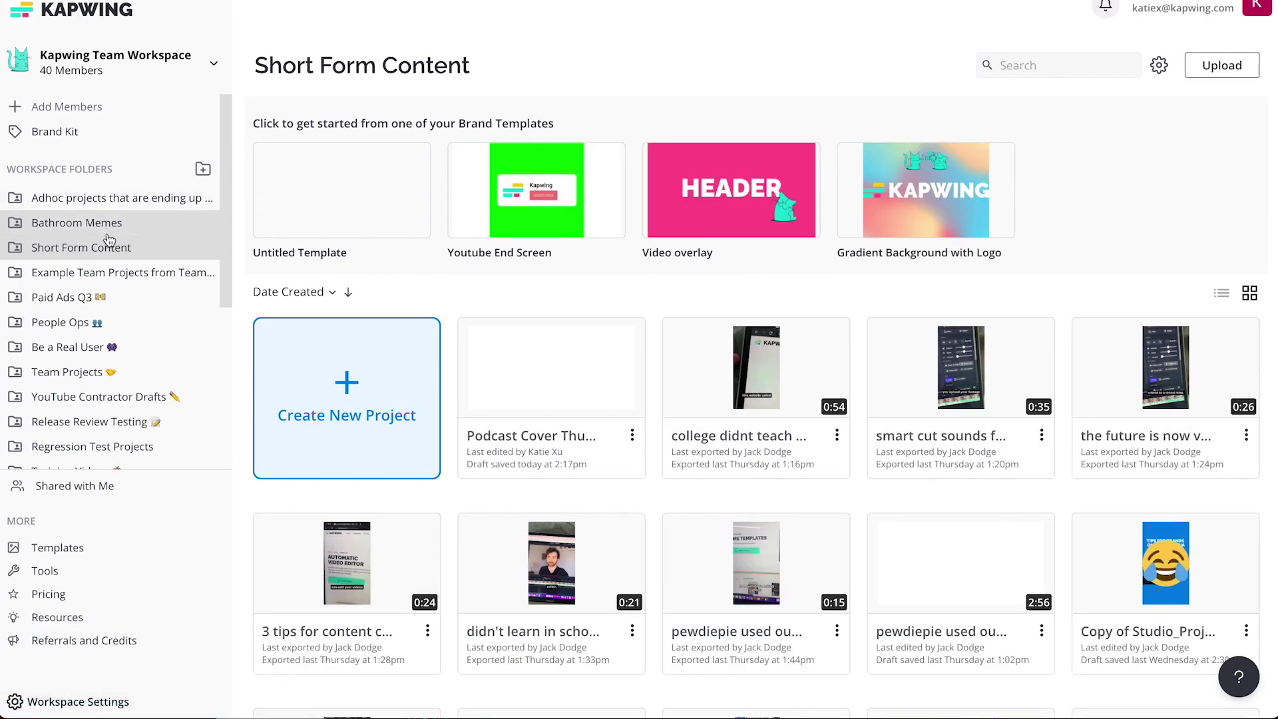
left_click(631, 435)
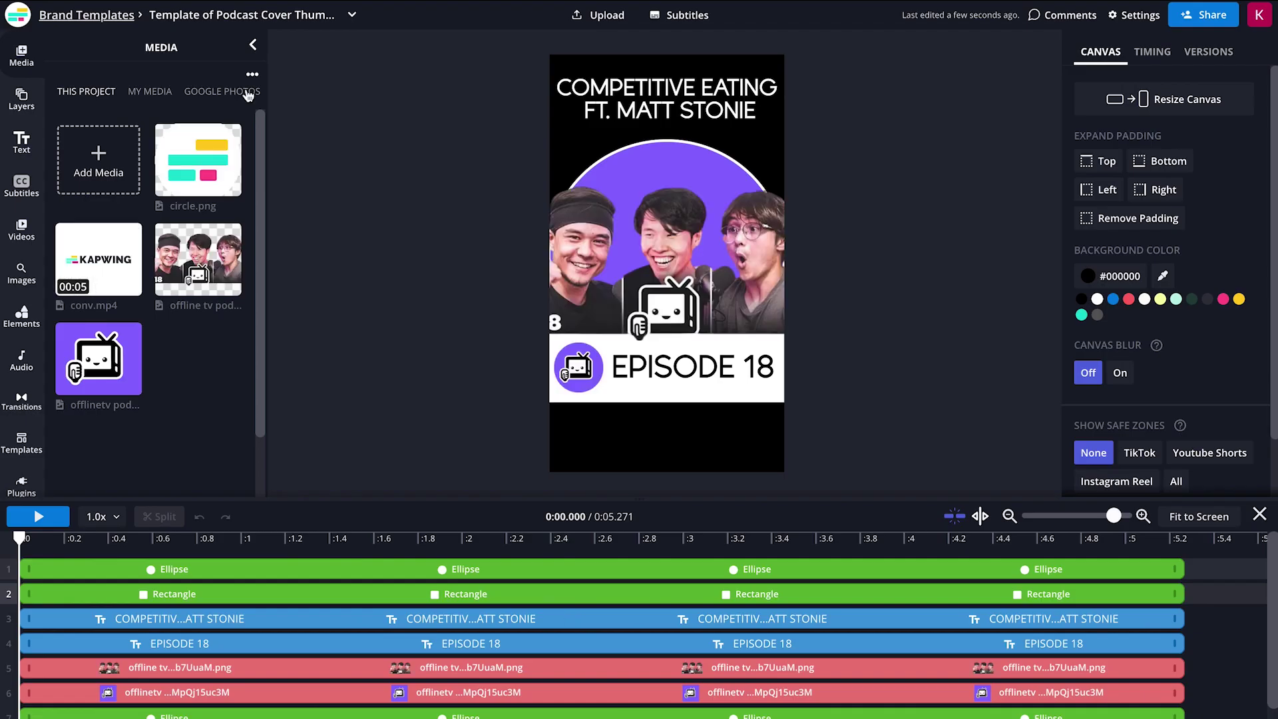
left_click(73, 20)
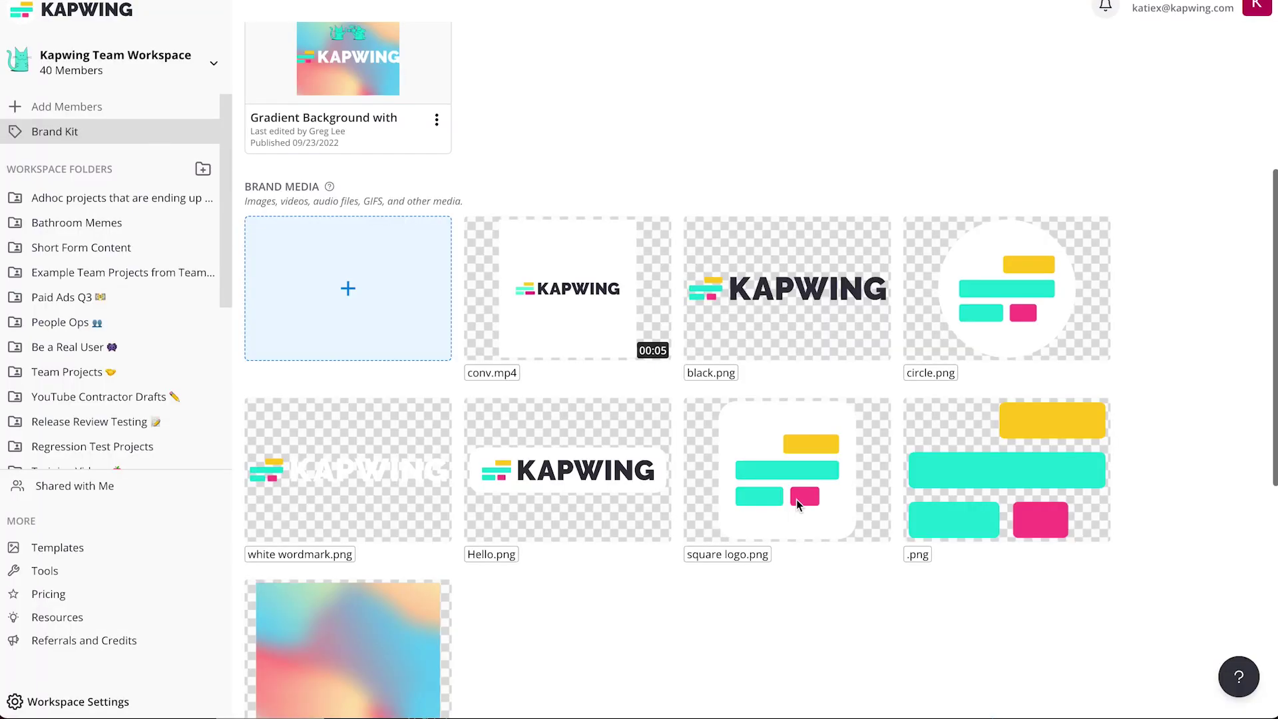
Look over the Brand Media assets, then view the Studio Project's media in the editor.
scroll(796, 499, "down", 1)
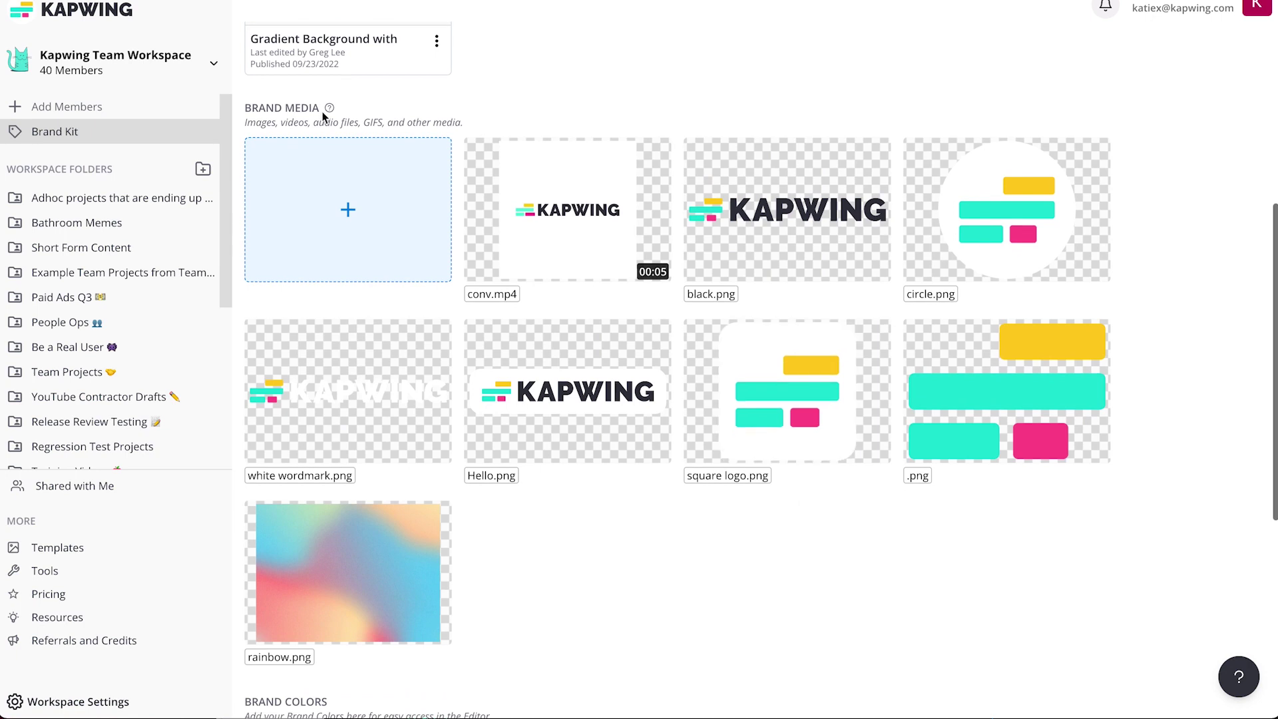
left_click_drag(244, 112, 322, 109)
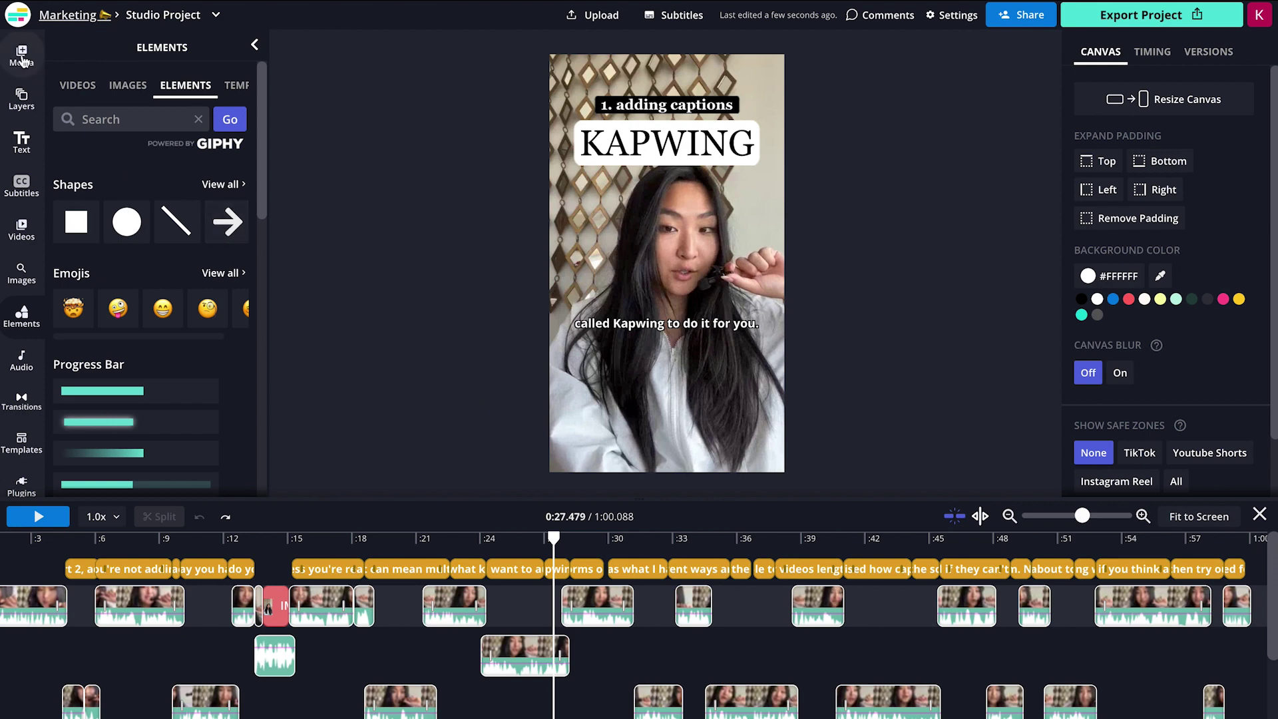
left_click(21, 57)
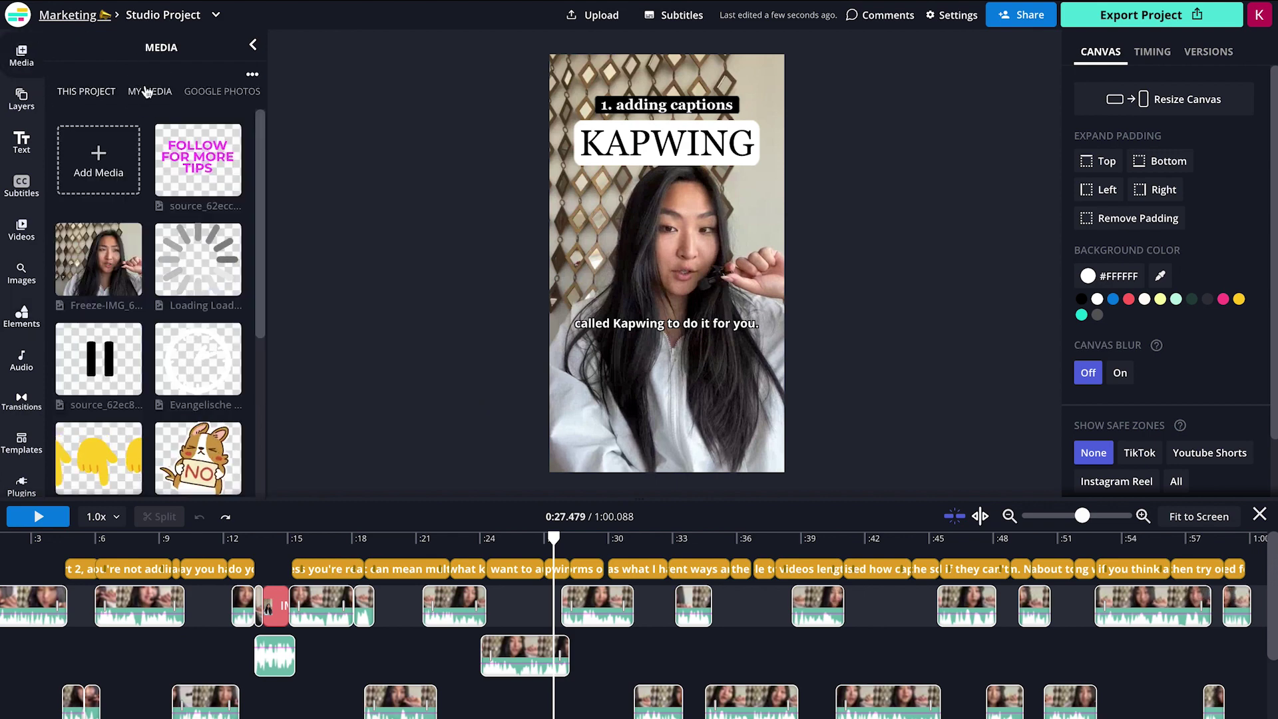
Place the Hello.png brand logo on the video, positioned over the KAPWING title.
left_click(147, 91)
scroll(198, 319, "down", 1)
left_click(219, 356)
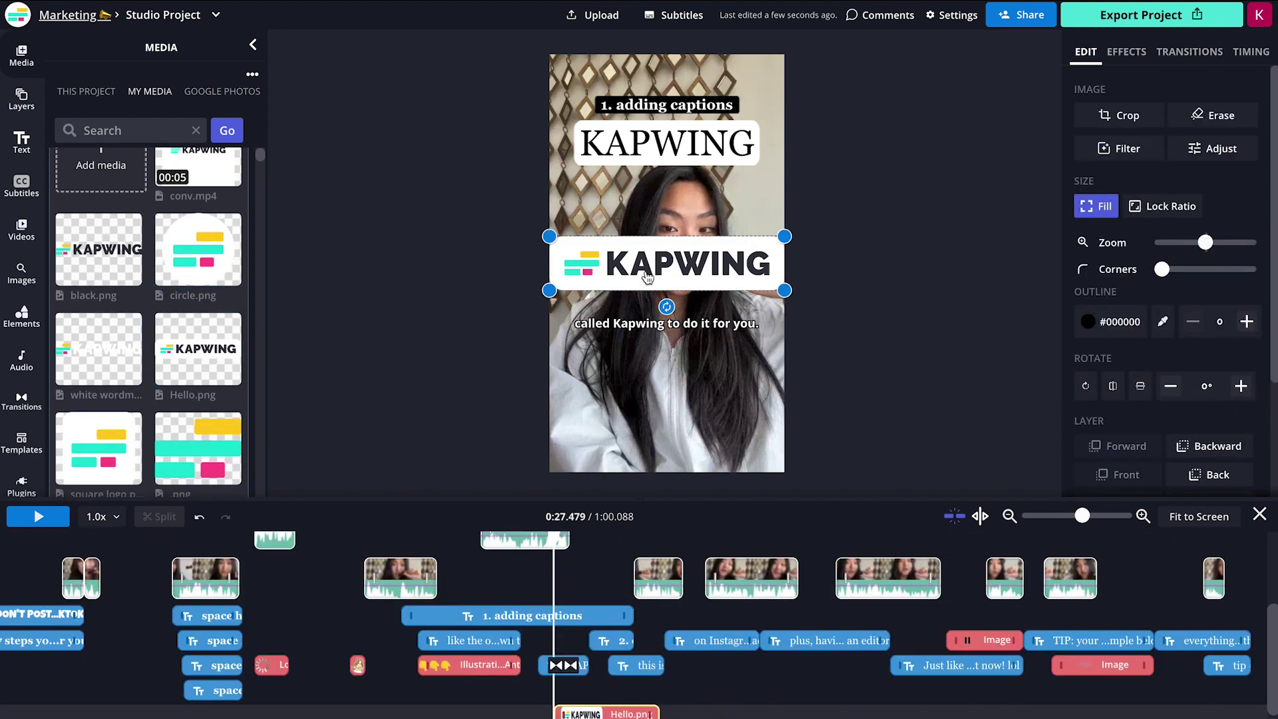
left_click(652, 154)
left_click_drag(784, 112, 774, 120)
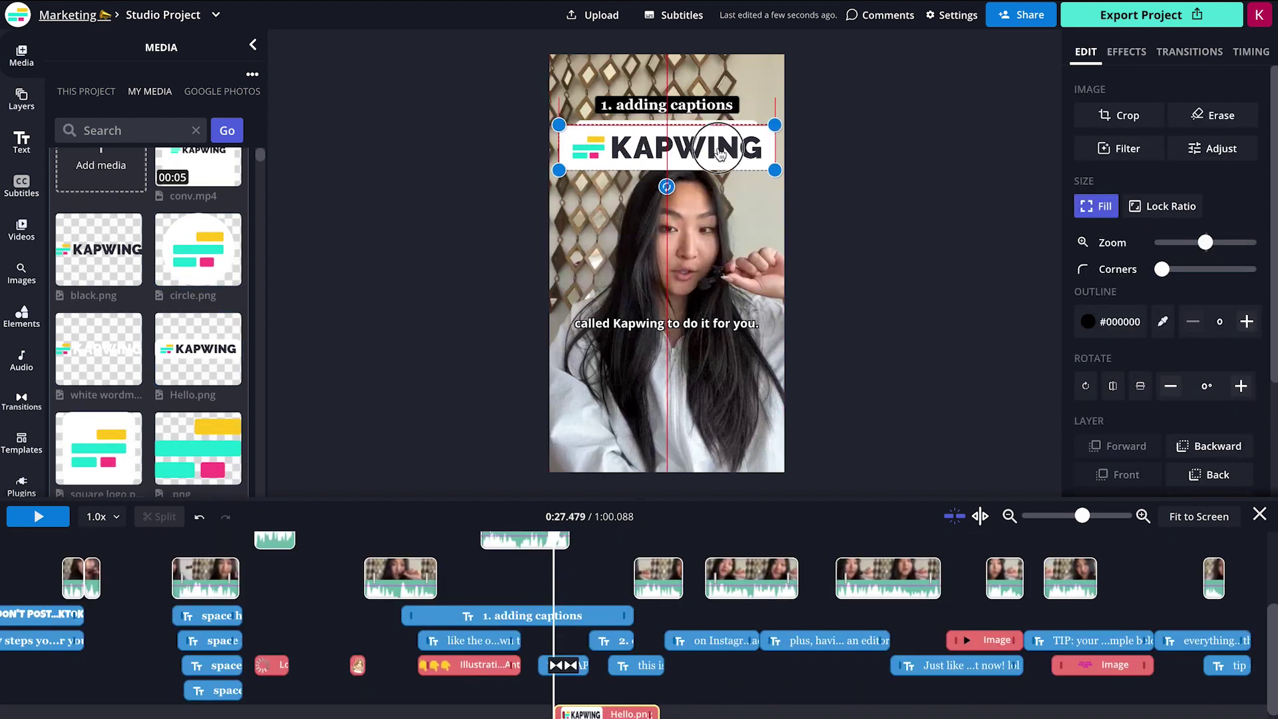
left_click(863, 317)
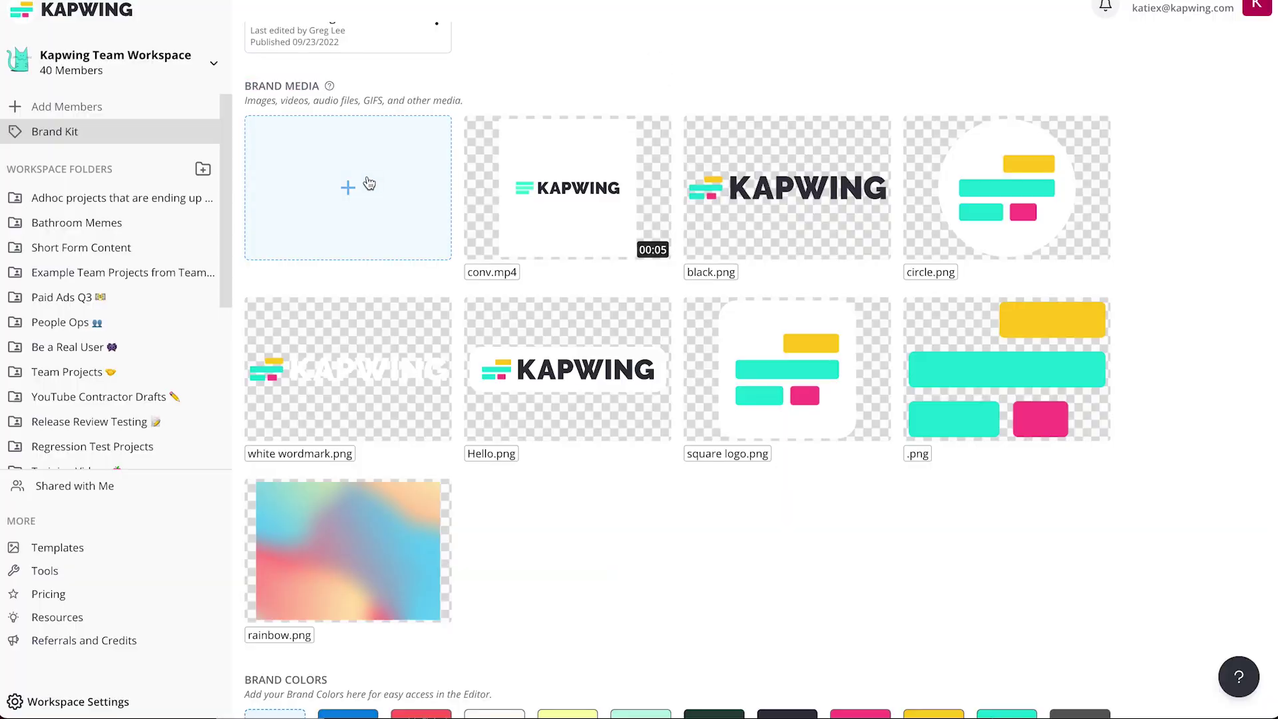
Open the brand media upload window and close it without uploading anything.
left_click(350, 189)
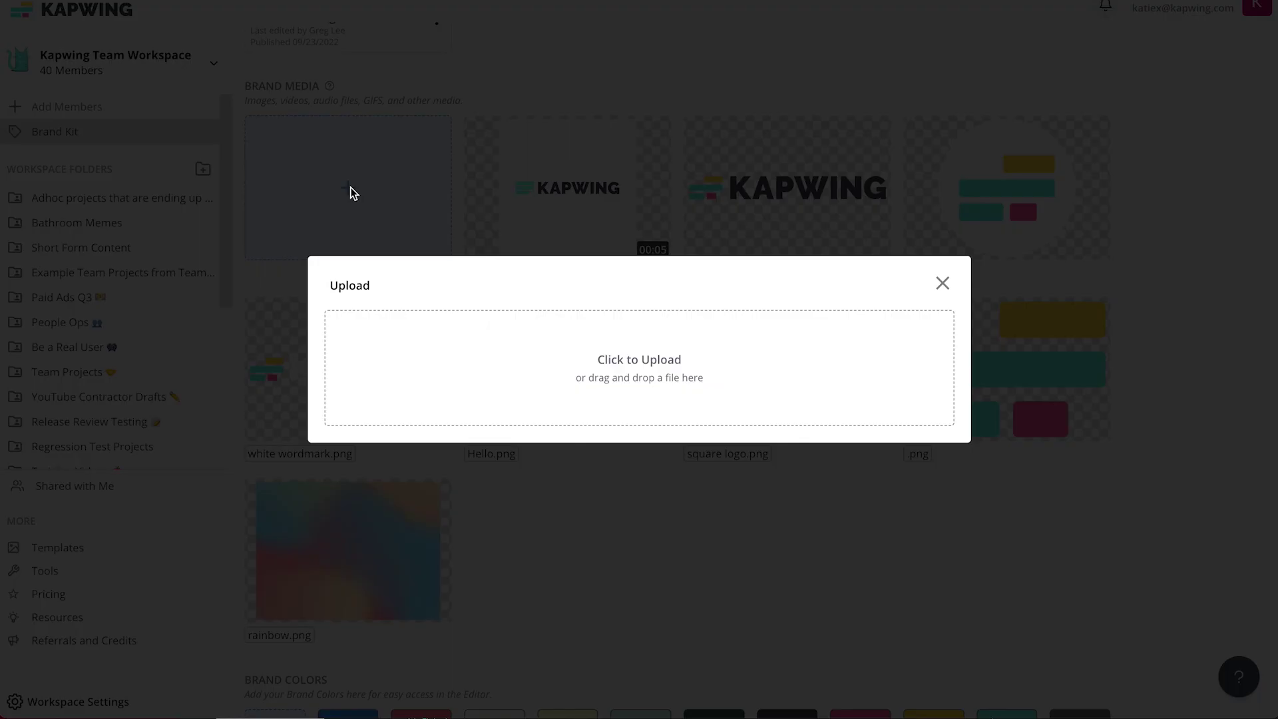
left_click(943, 283)
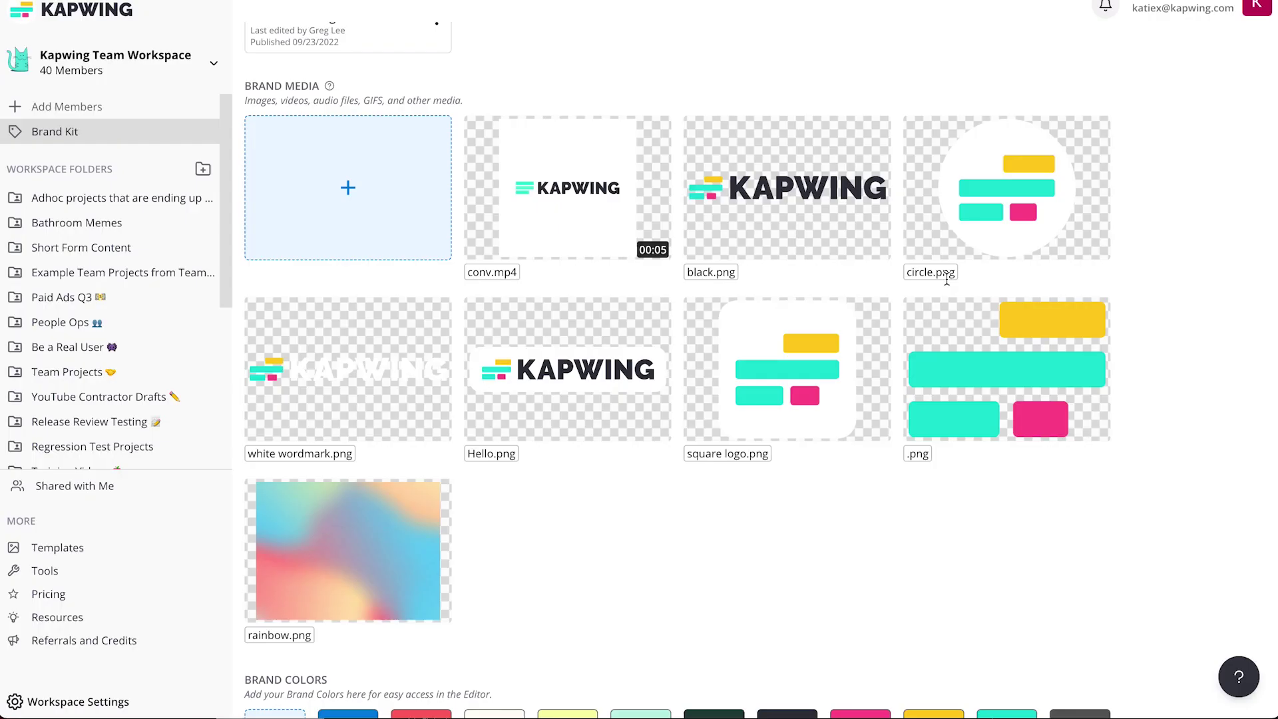
scroll(772, 447, "down", 4)
scroll(772, 447, "down", 3)
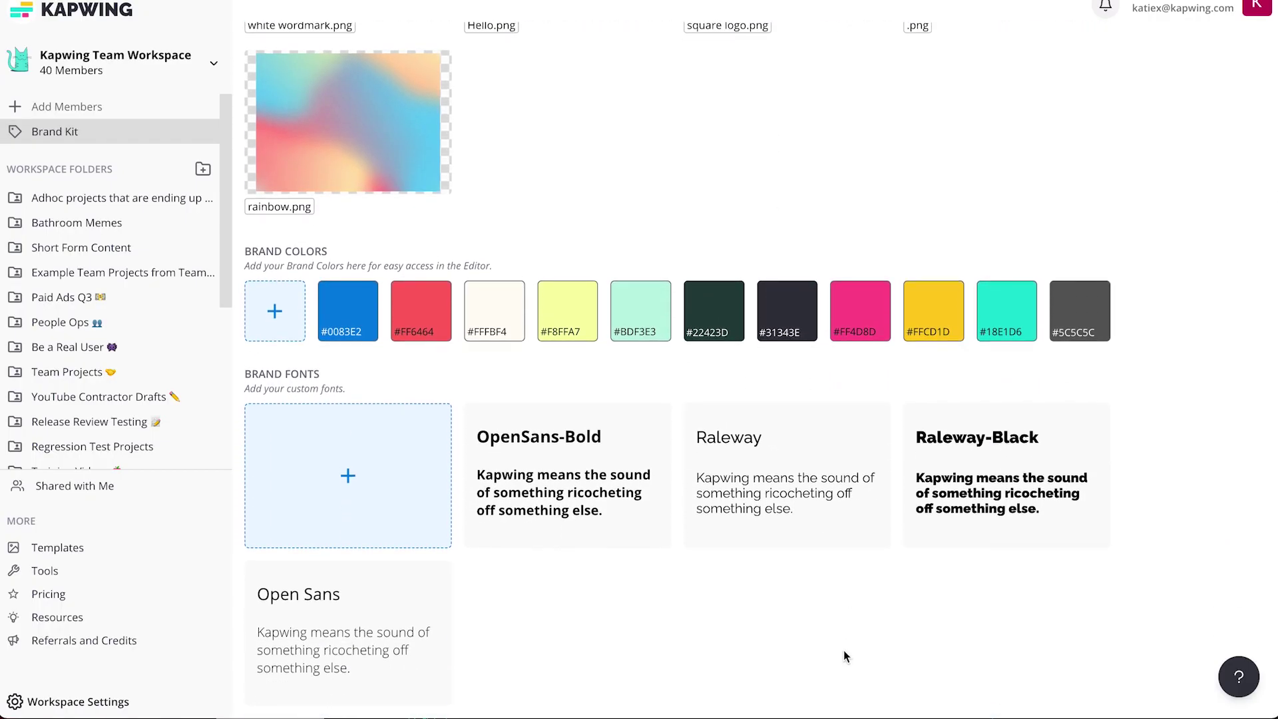
Add a new brand colour set to teal #18E1D6.
left_click(276, 310)
left_click_drag(324, 445, 561, 266)
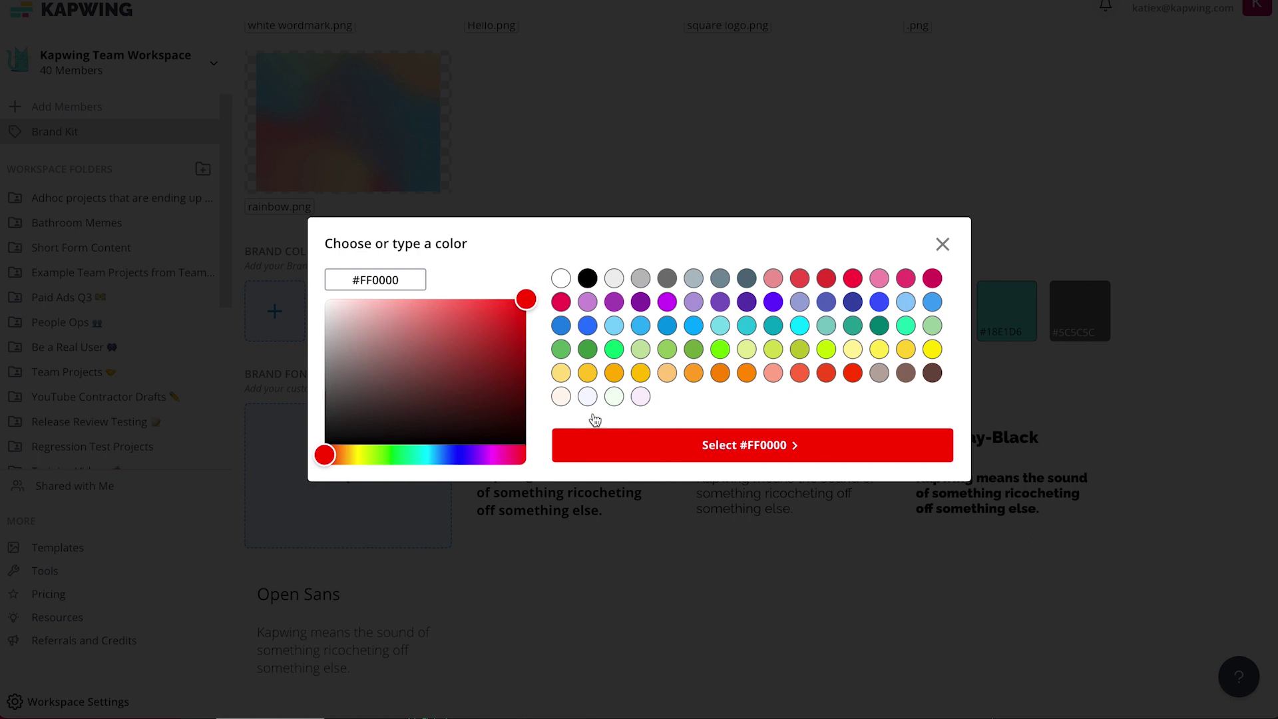
double_click(378, 280)
type("18E1D6")
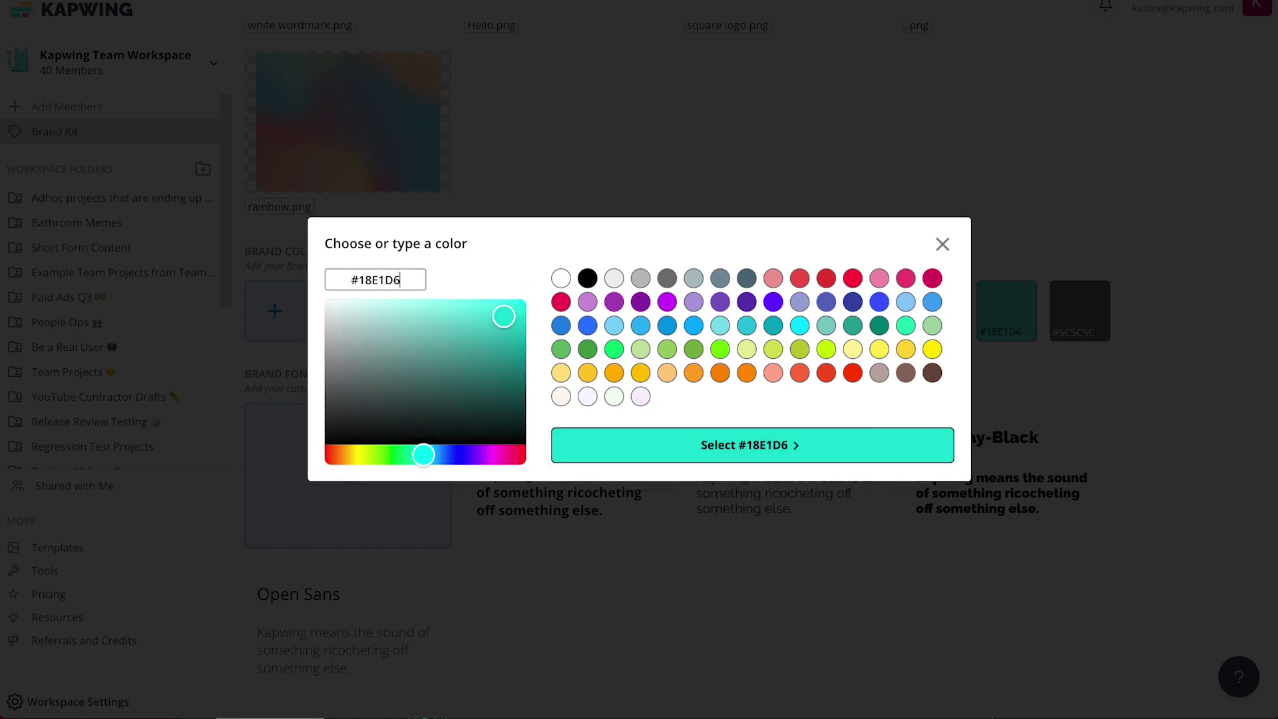
left_click(707, 445)
left_click(342, 473)
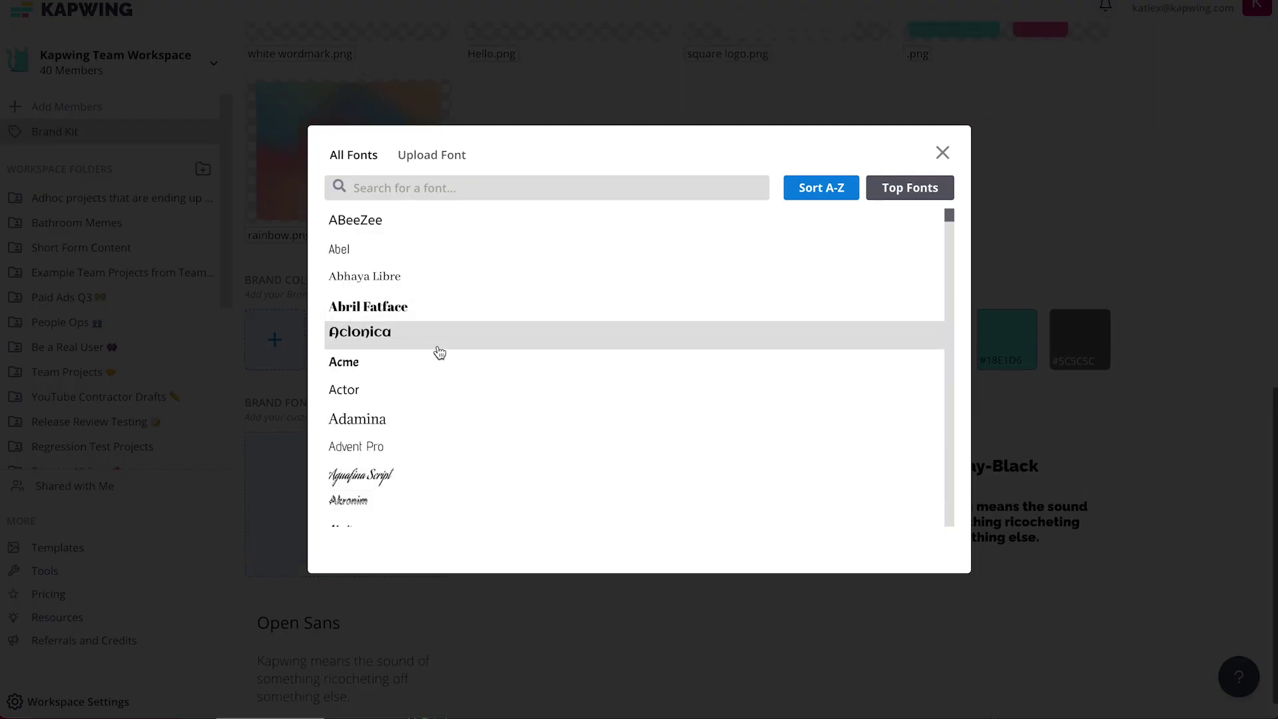
Browse the All Fonts list and the Upload Font tab, then close the font chooser without adding one.
scroll(439, 352, "down", 20)
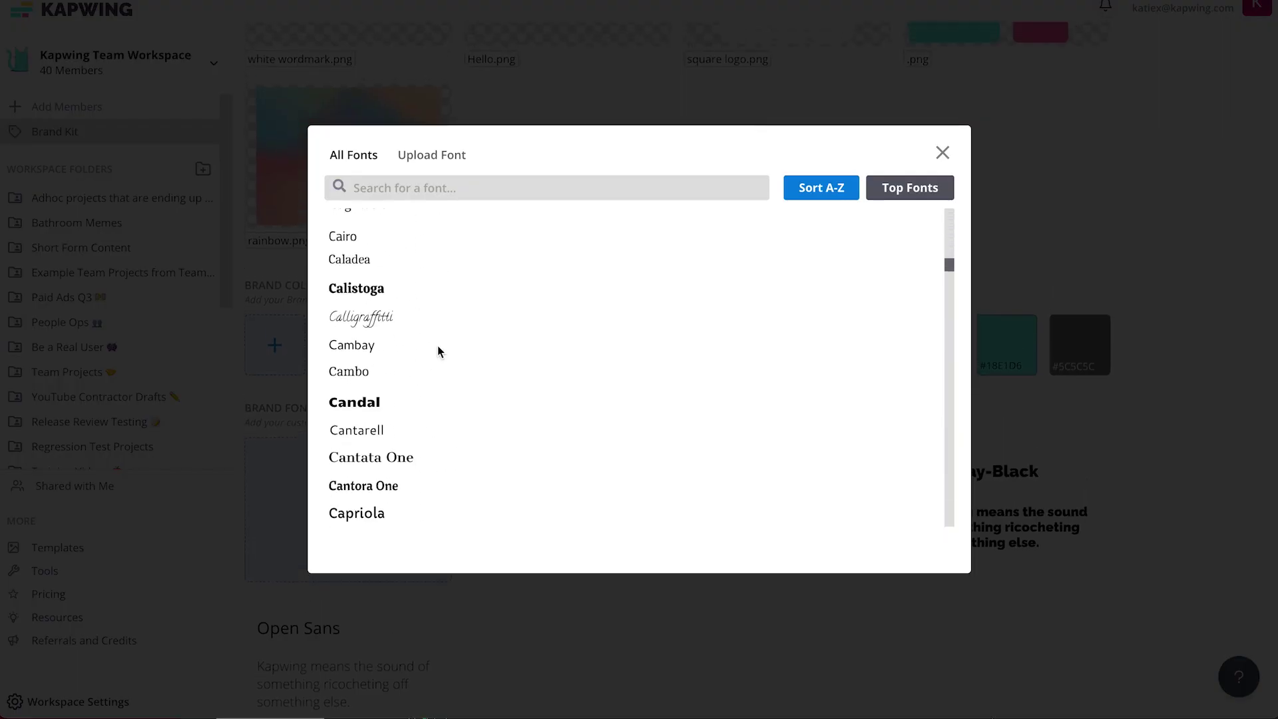
scroll(439, 333, "down", 15)
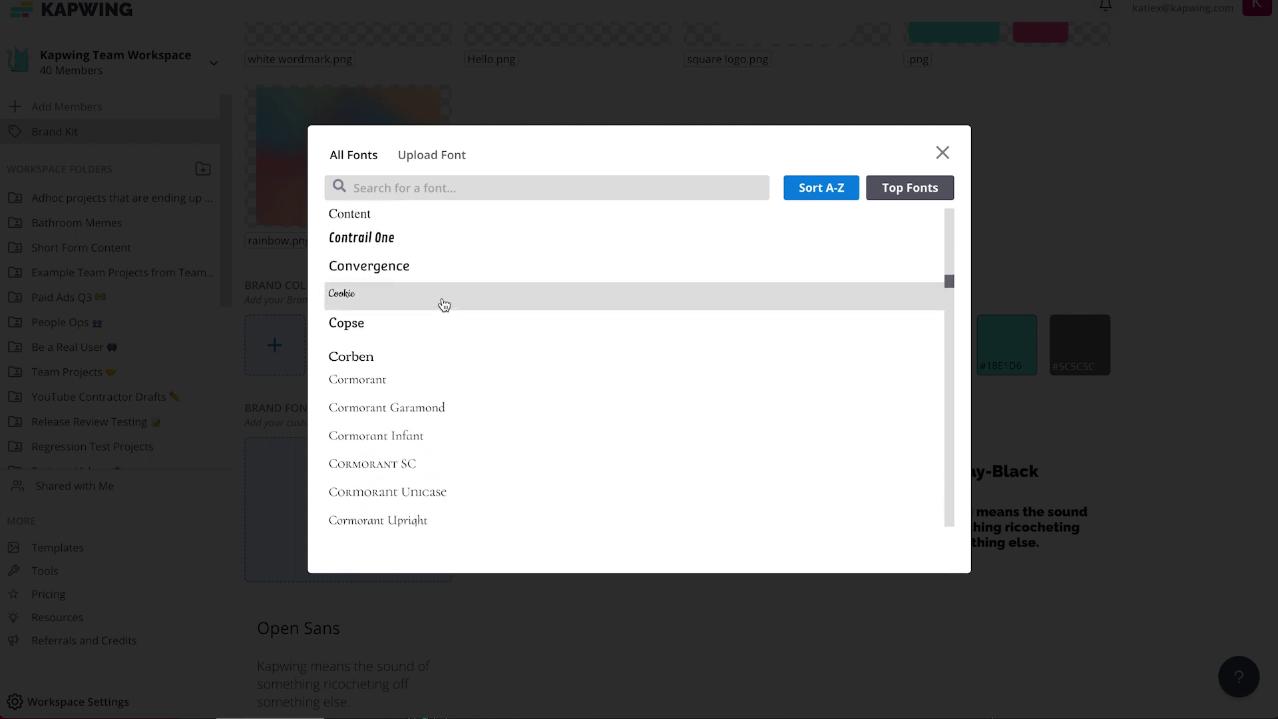
scroll(442, 299, "down", 15)
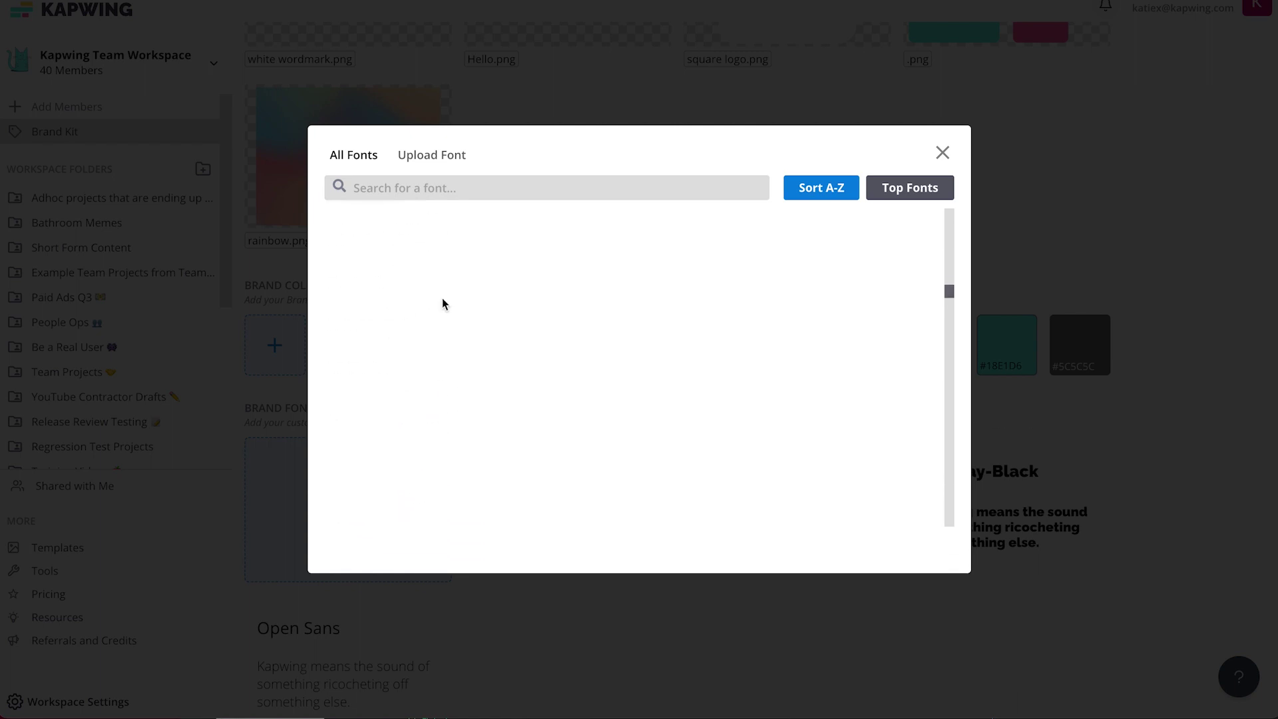
left_click(430, 159)
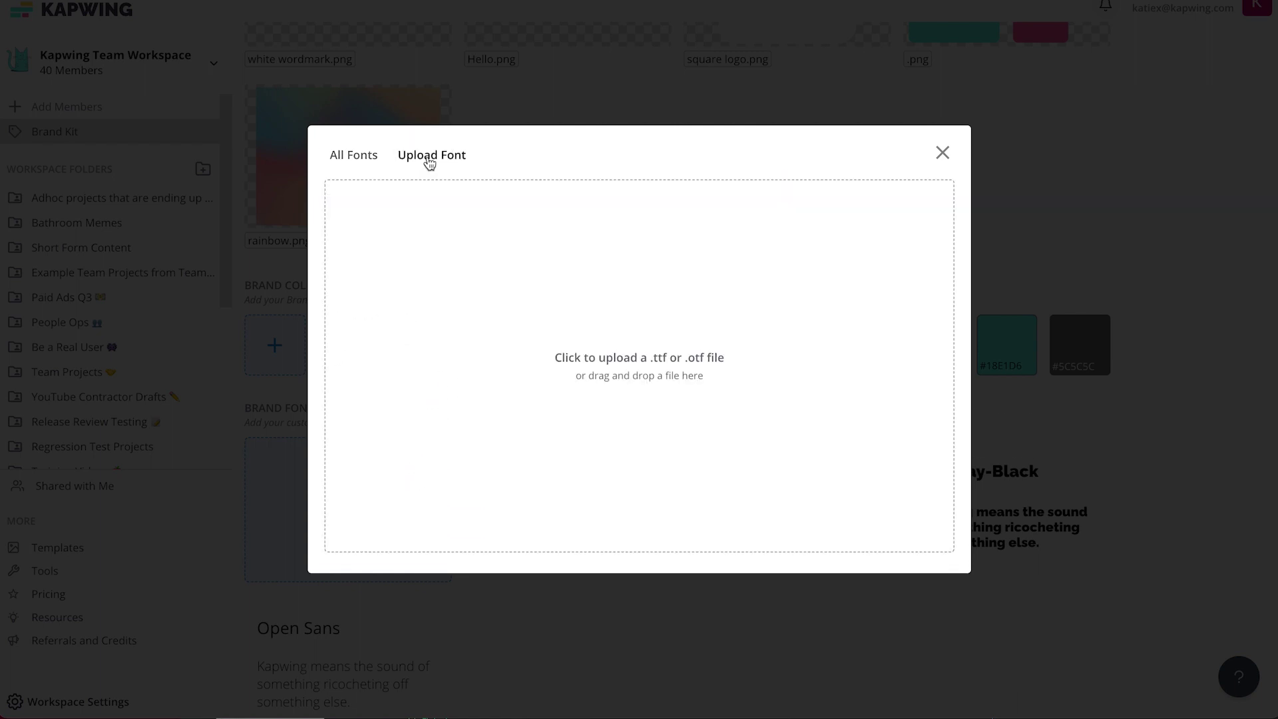
left_click(942, 152)
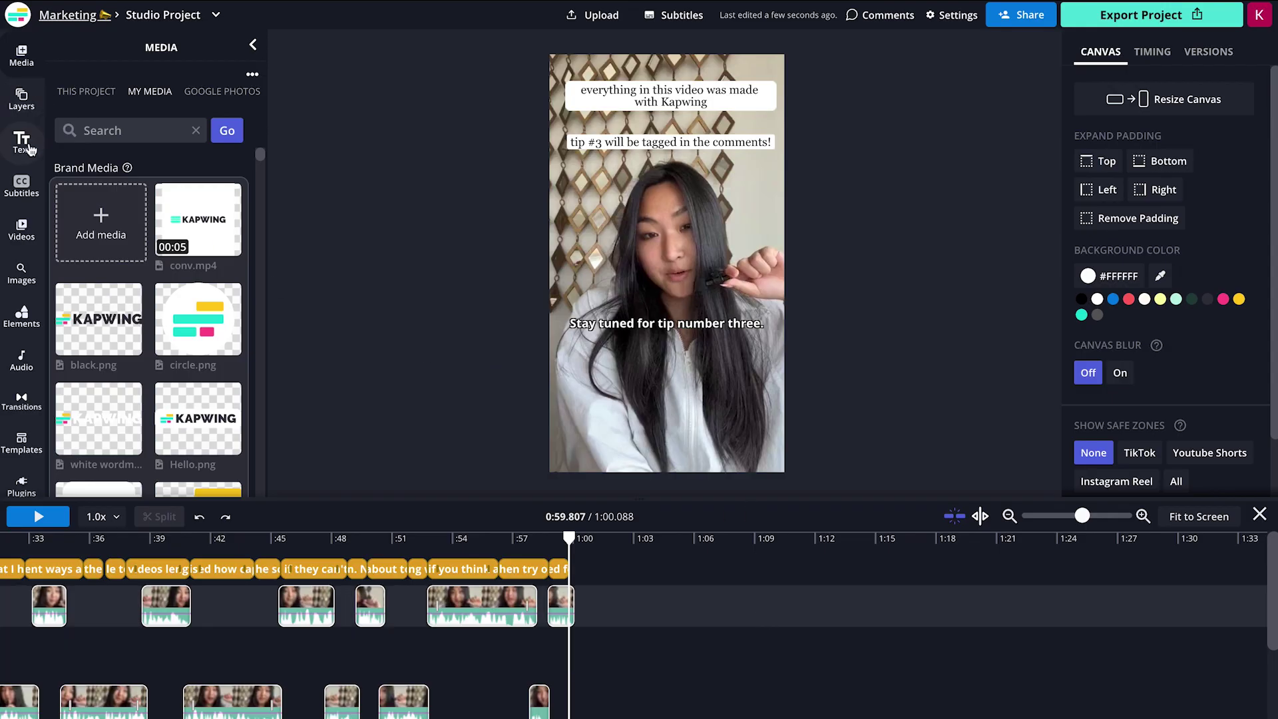
Add a Sample text box at the video's middle in Raleway-Black, coloured brand teal #18E1D6.
left_click(22, 142)
left_click(110, 90)
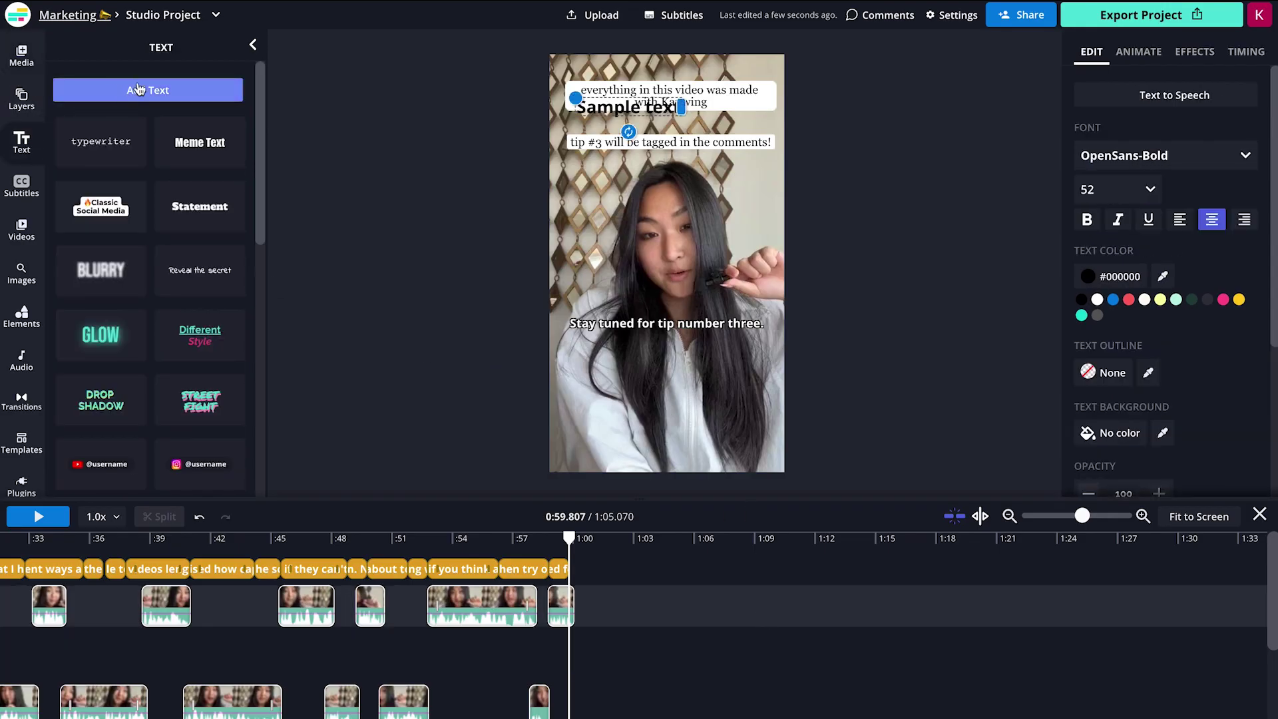
left_click_drag(602, 101, 625, 217)
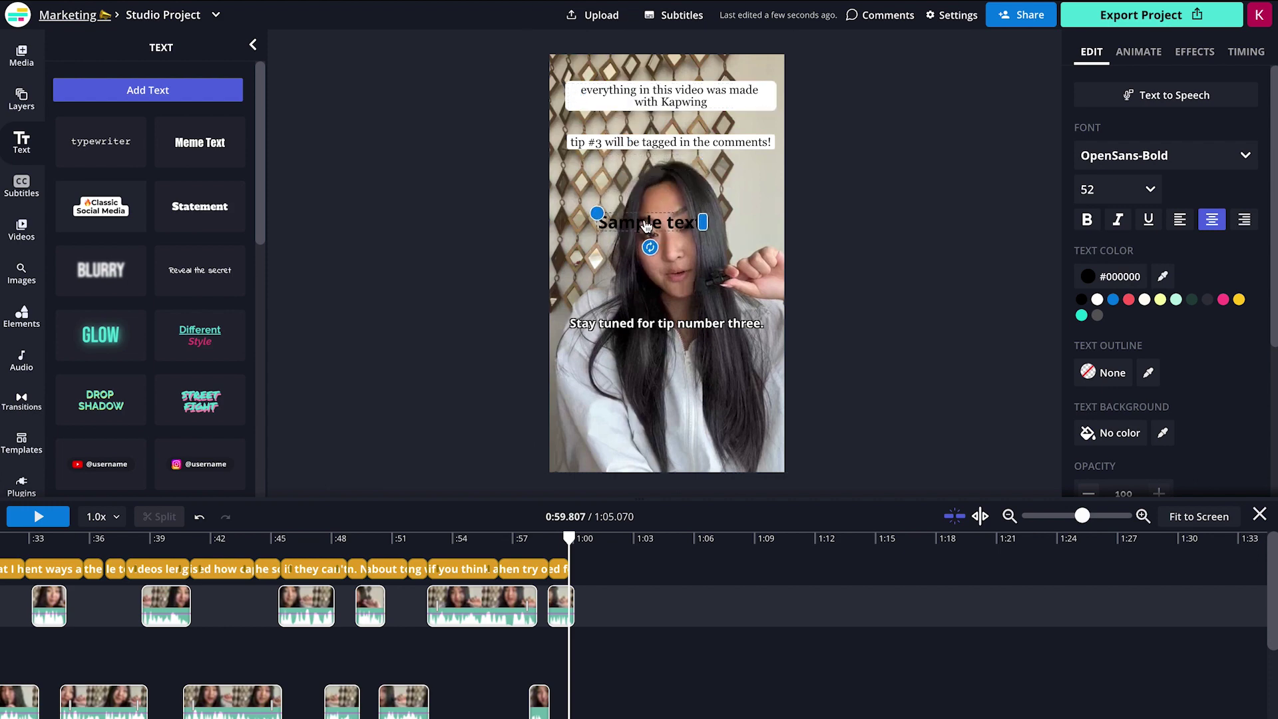
left_click(1139, 163)
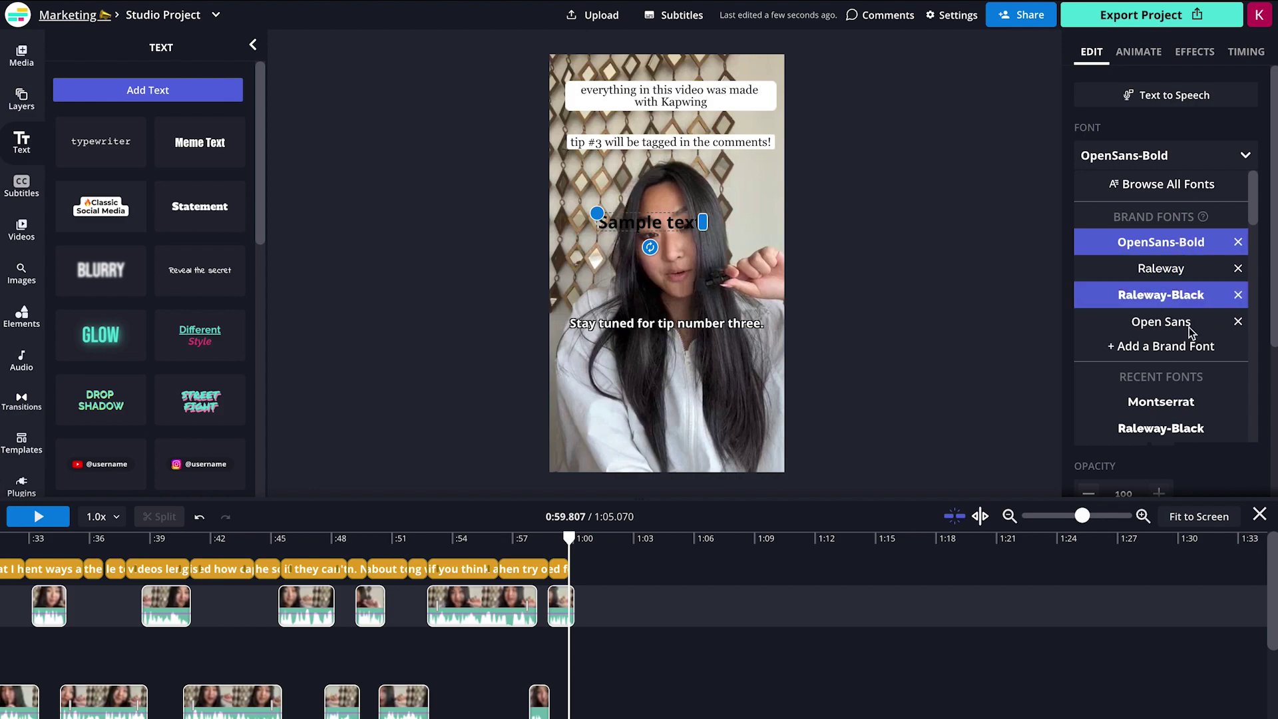
left_click(1160, 295)
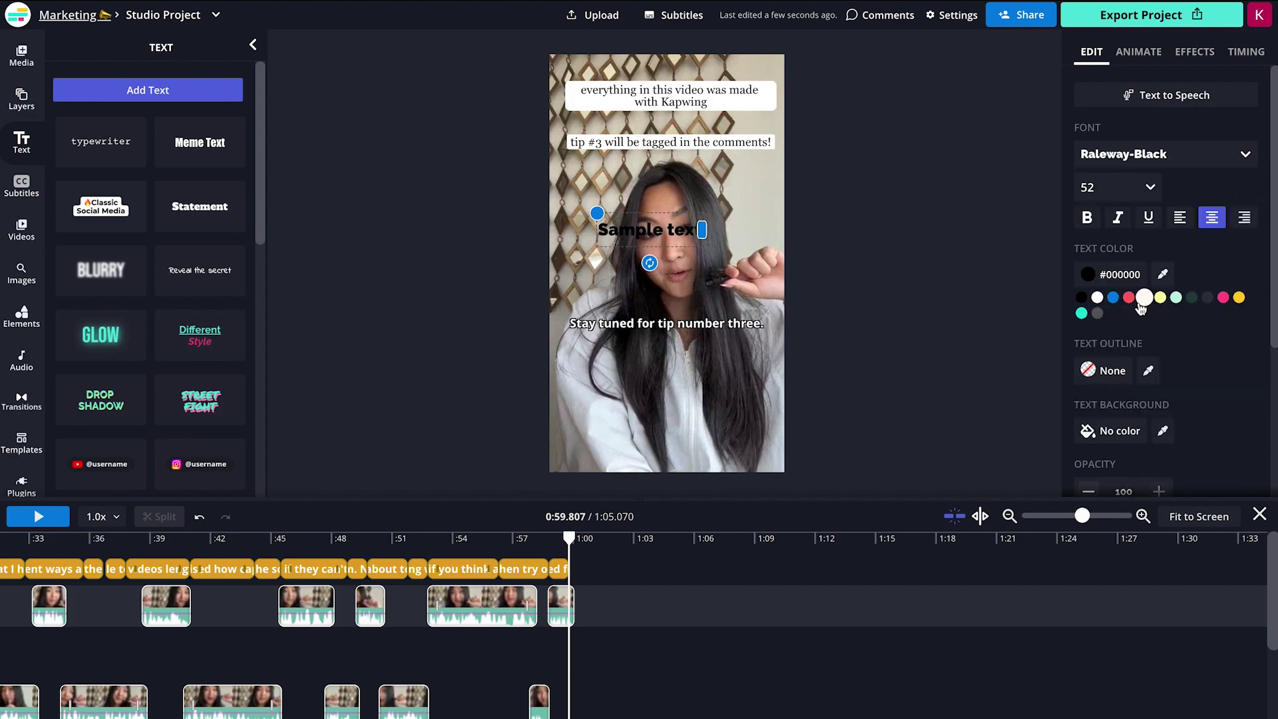
left_click(1121, 275)
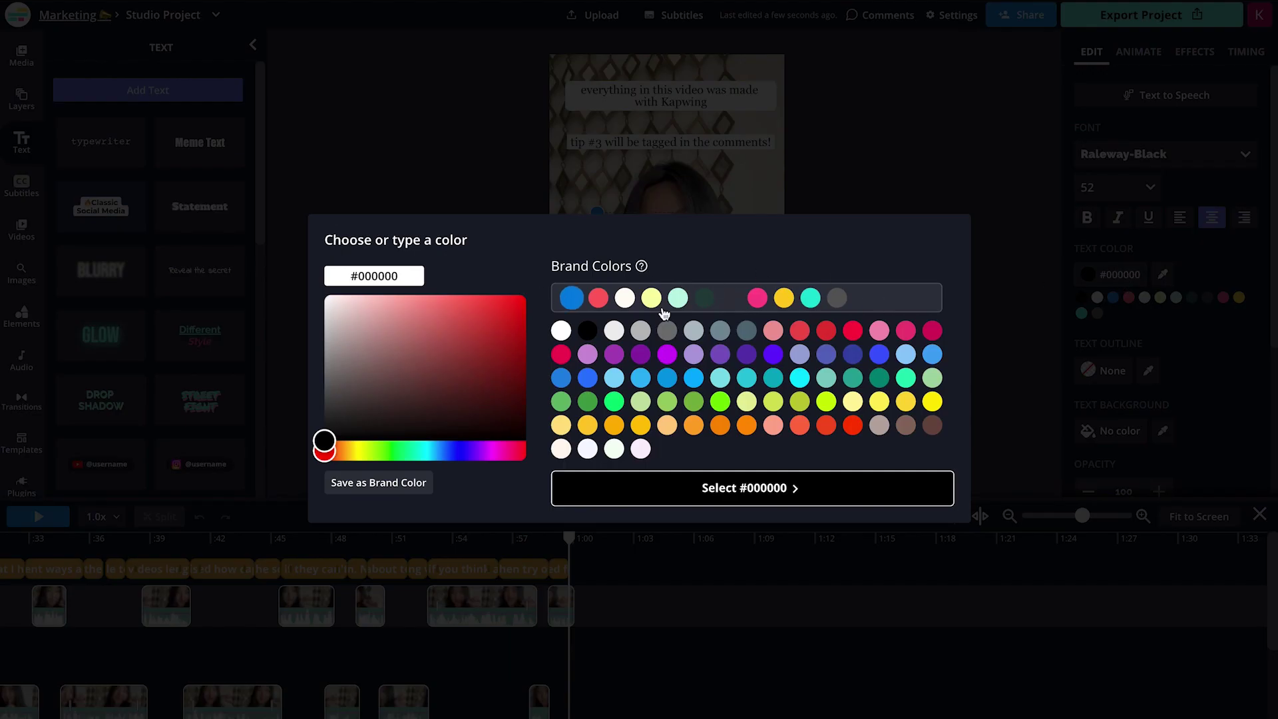
left_click(810, 297)
left_click(775, 488)
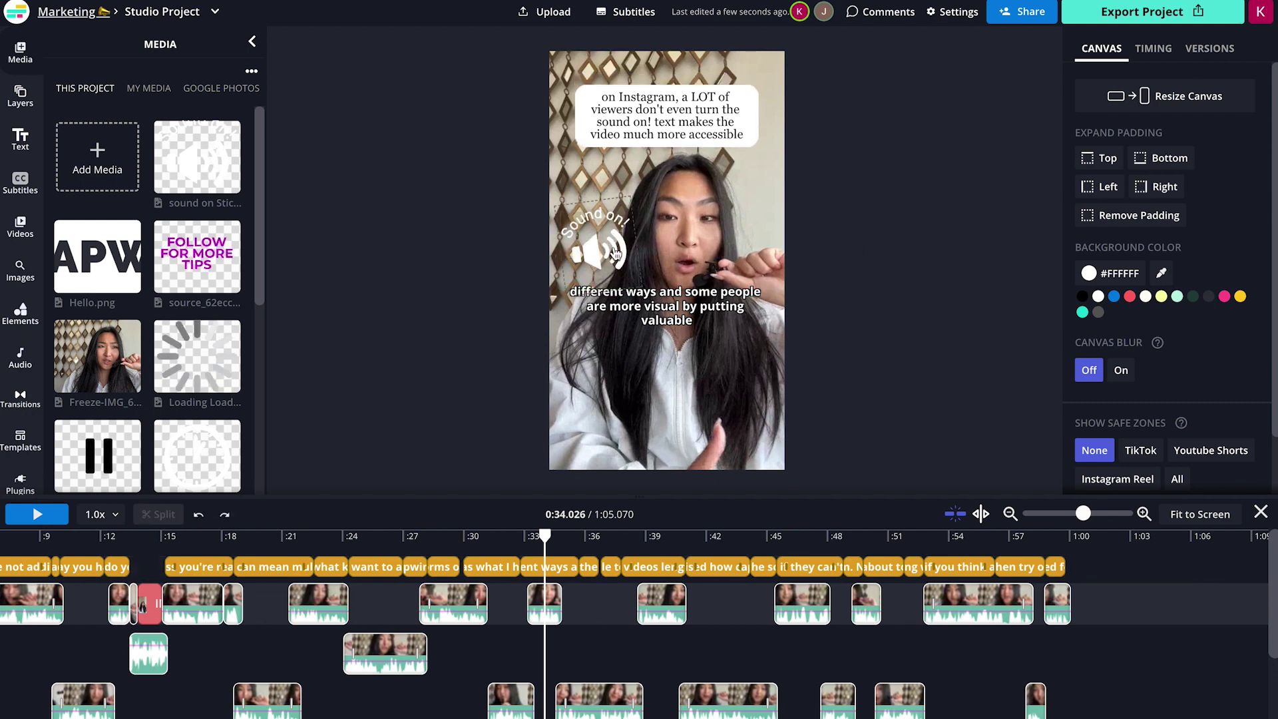
Select the Sound on! sticker on the video.
left_click(615, 253)
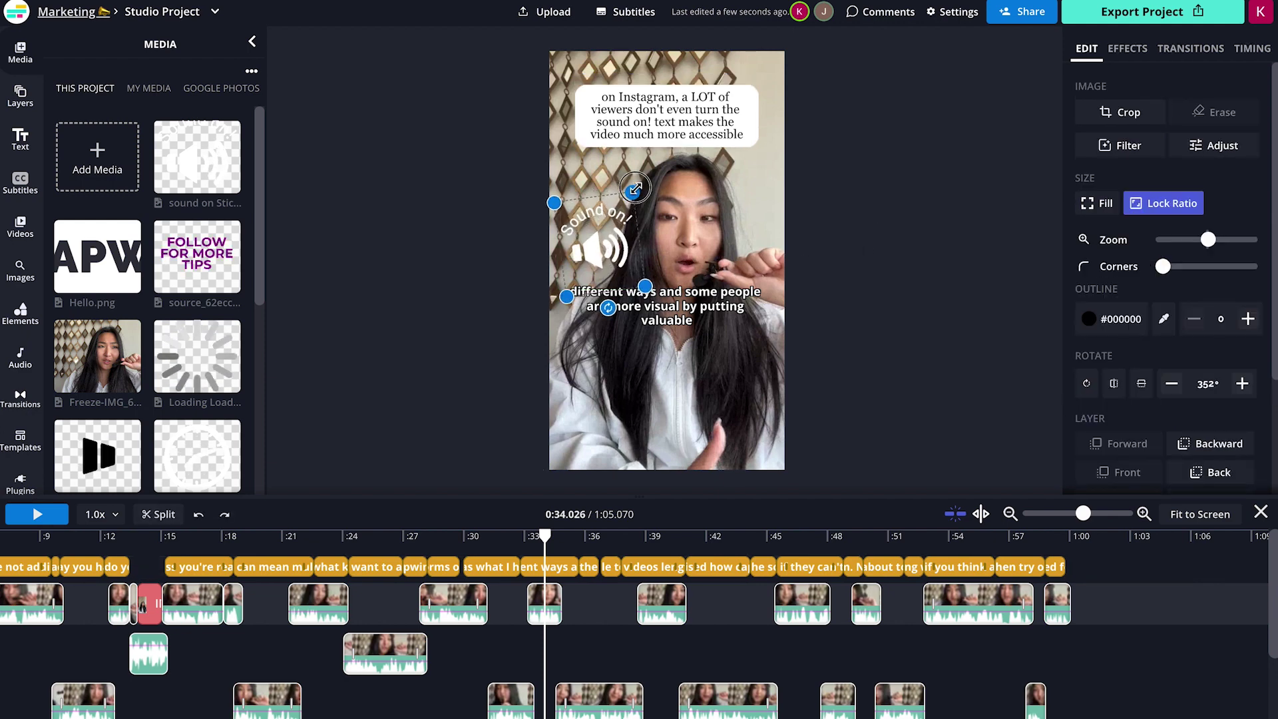
Enlarge the Sound on! sticker slightly and scrub the preview from 0:34 to about 0:37.
left_click_drag(634, 189, 644, 179)
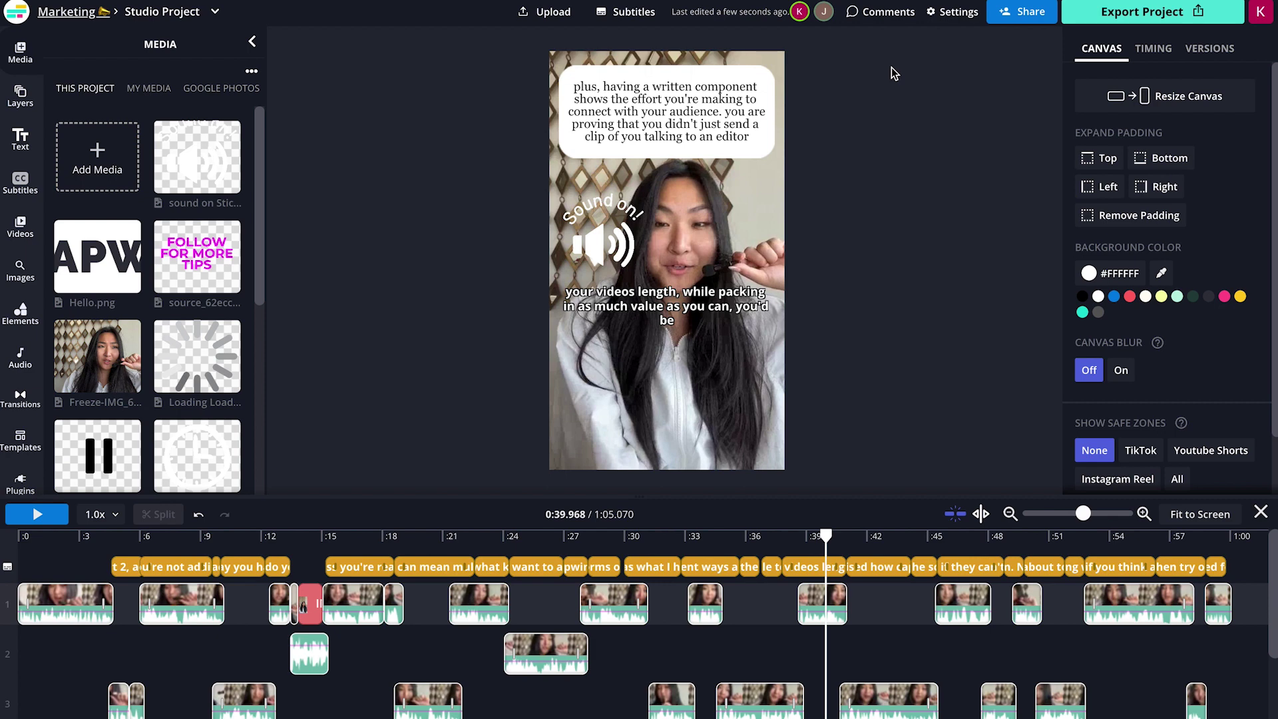
left_click(712, 534)
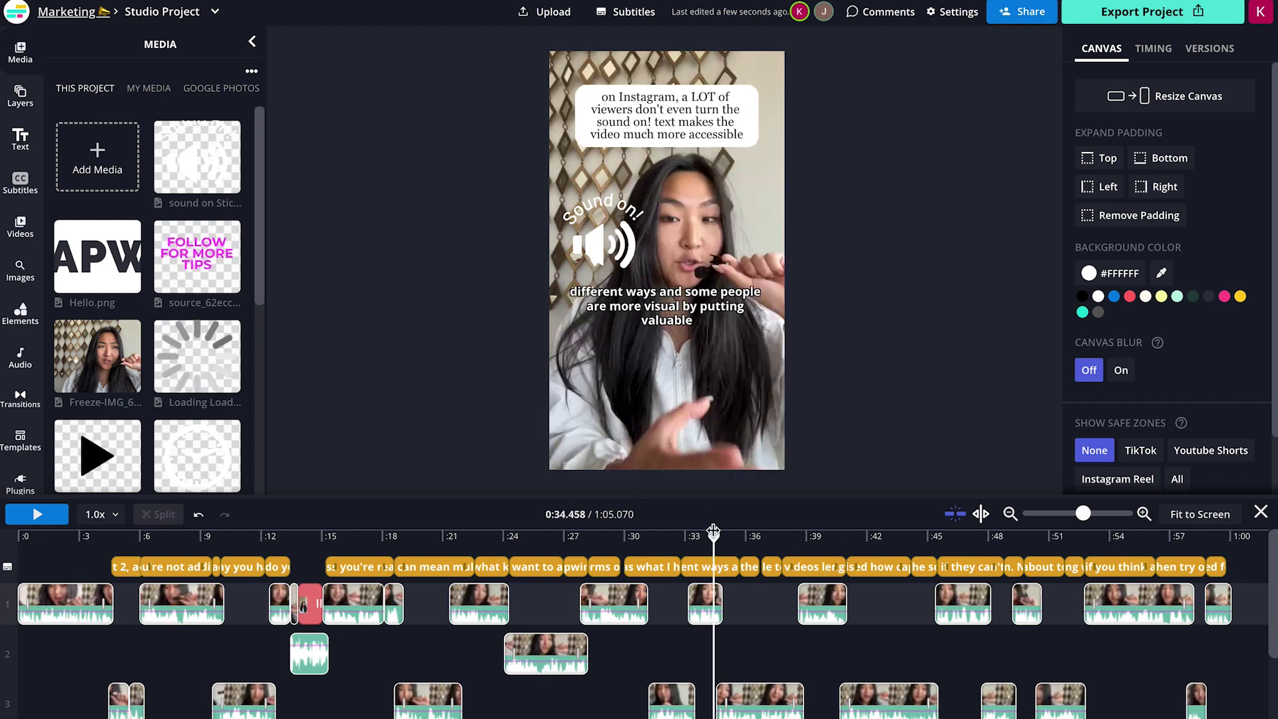
left_click_drag(712, 534, 822, 544)
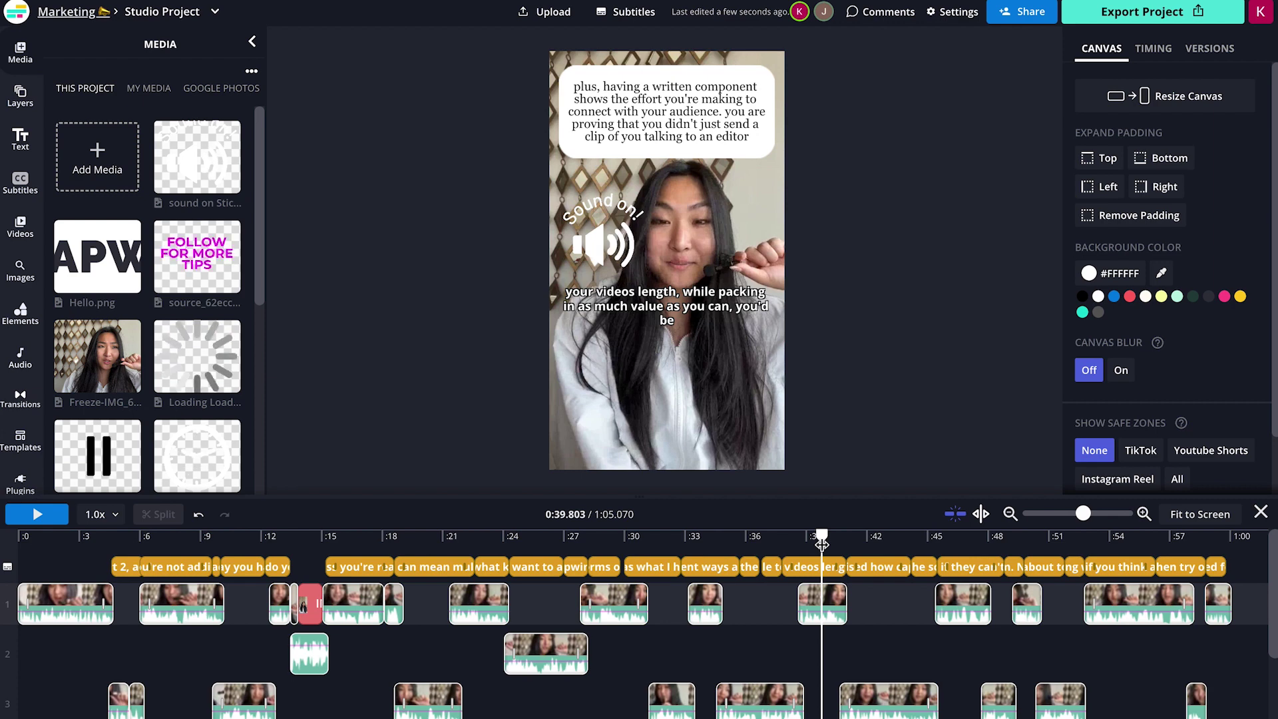
left_click(879, 11)
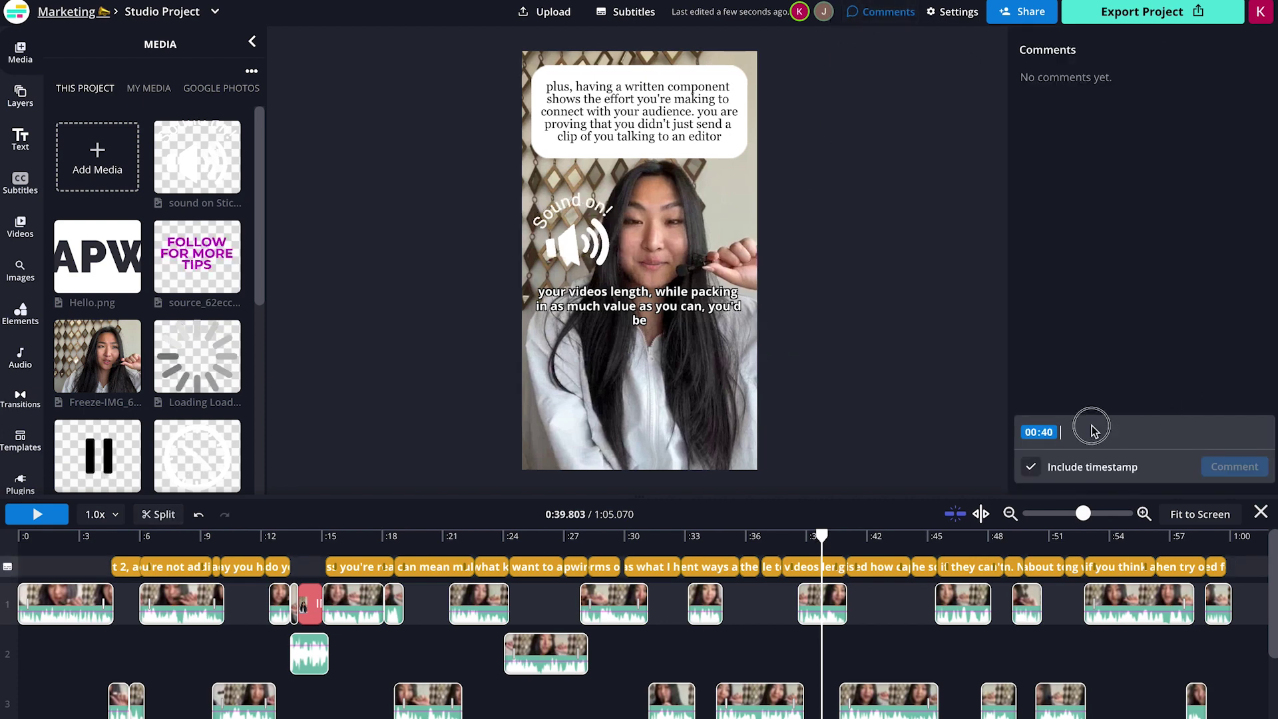
Post a 00:40 timestamped comment asking a teammate to shorten the top text, then open its thread.
type("Julia, please shorten the text at the top")
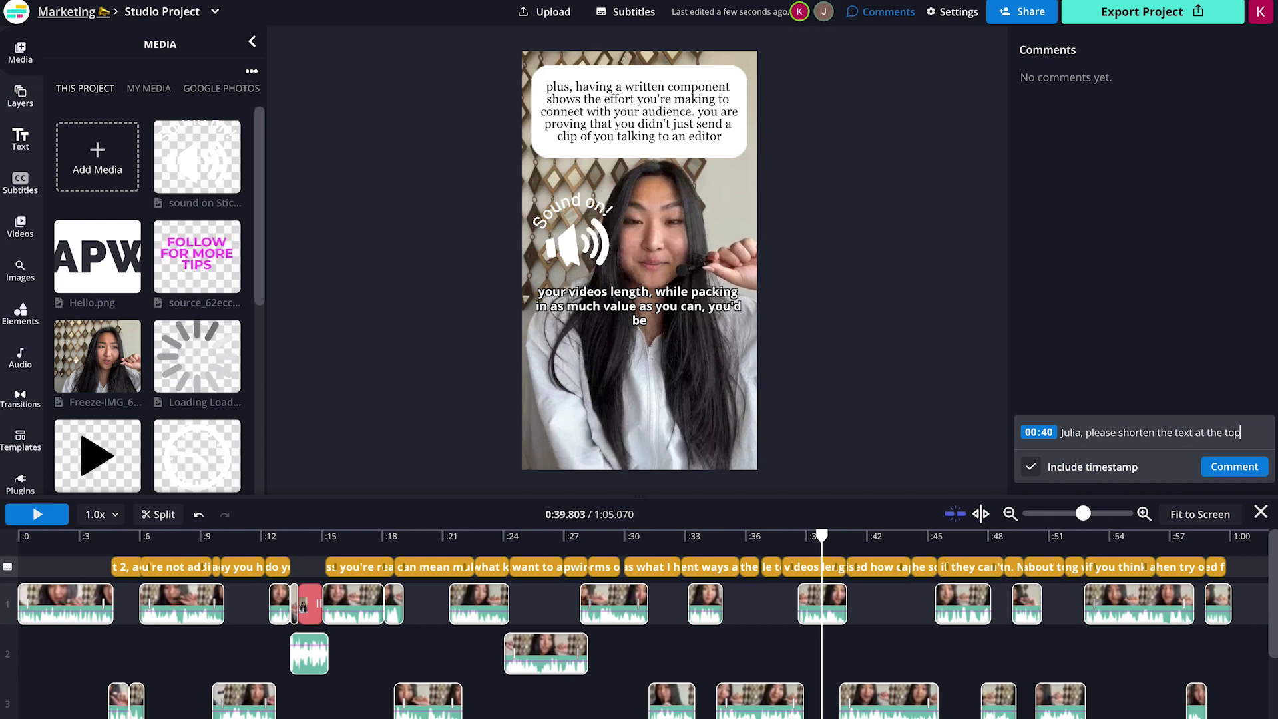
type(". Thank you!")
left_click(1031, 467)
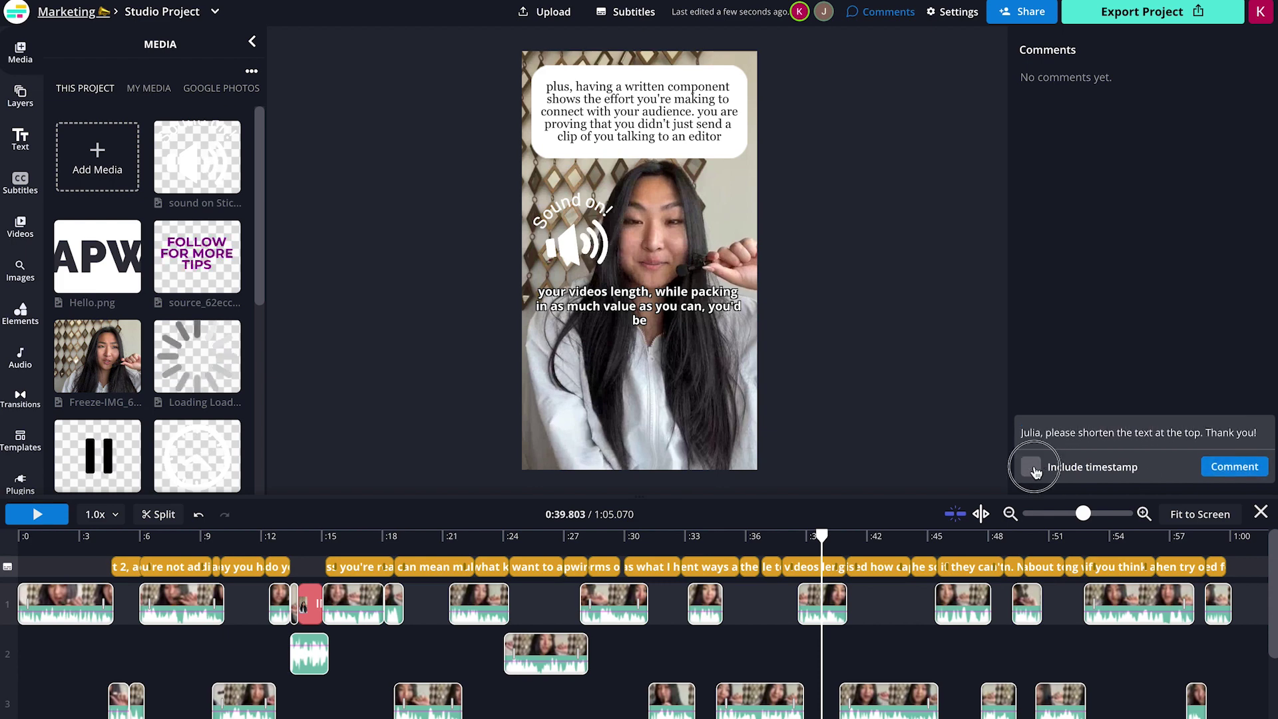
left_click(1032, 467)
left_click(1235, 466)
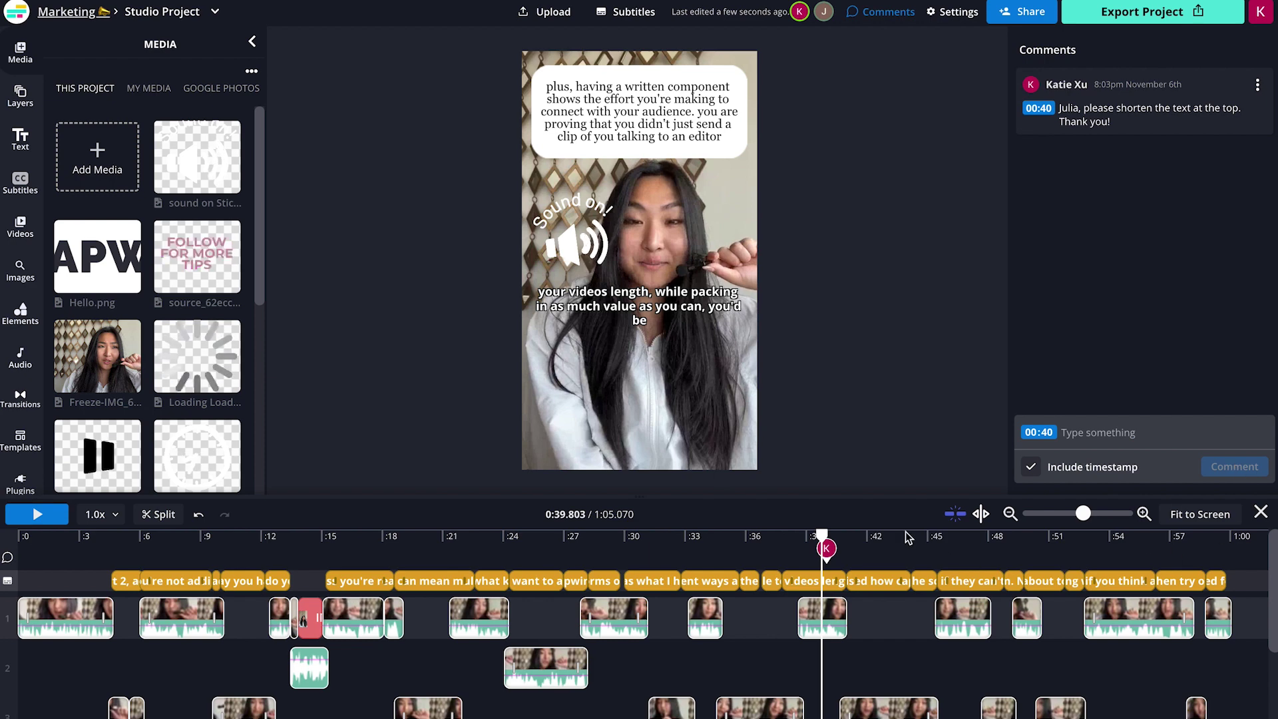
left_click_drag(820, 532, 755, 534)
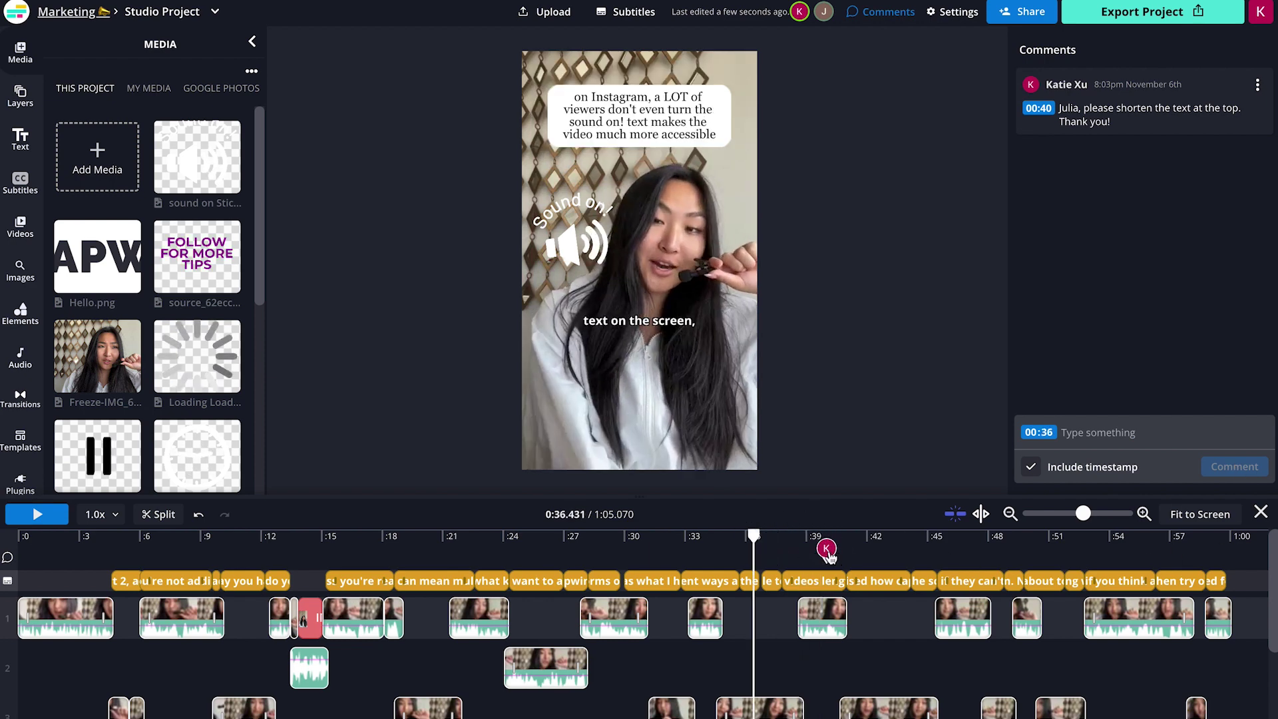
left_click(826, 549)
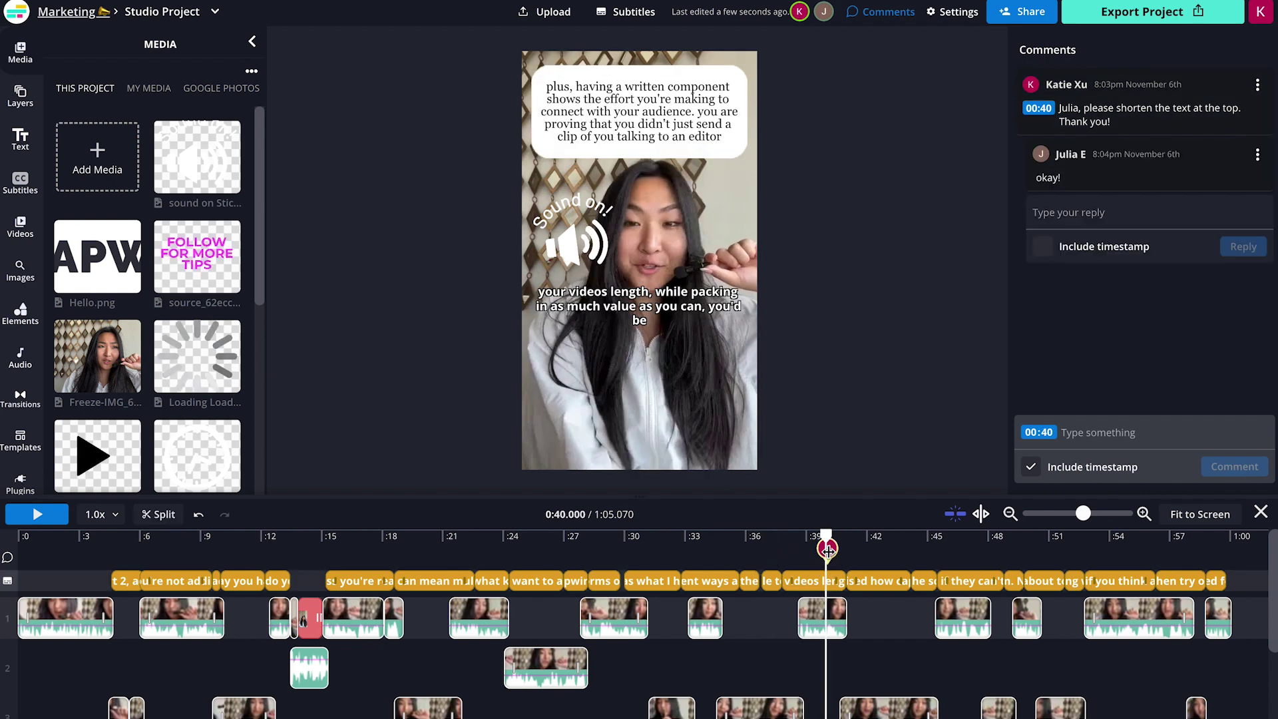